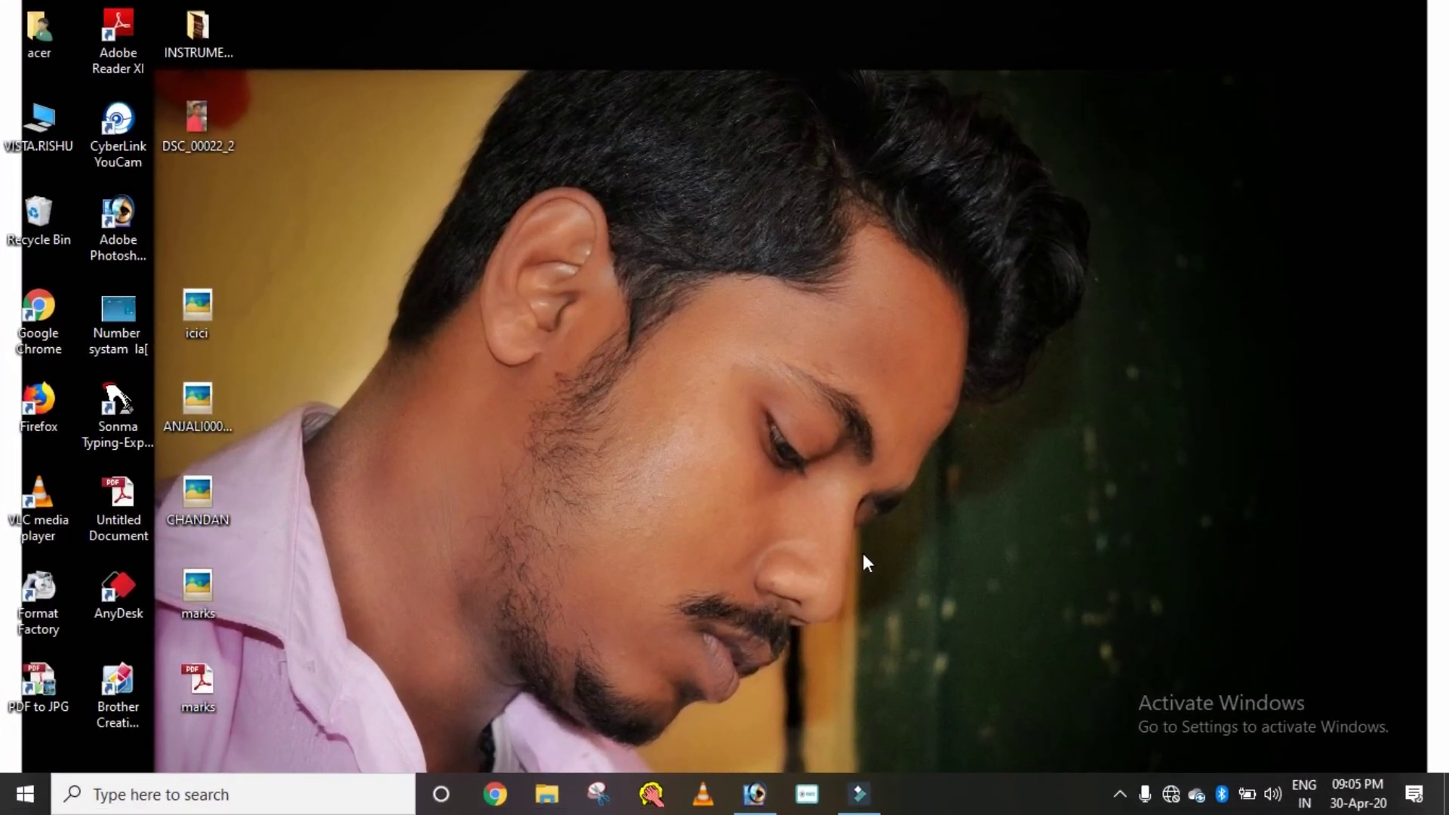
# Step: Open the blue-background portrait JPG from Downloads and maximize its document window
pyautogui.click(756, 796)
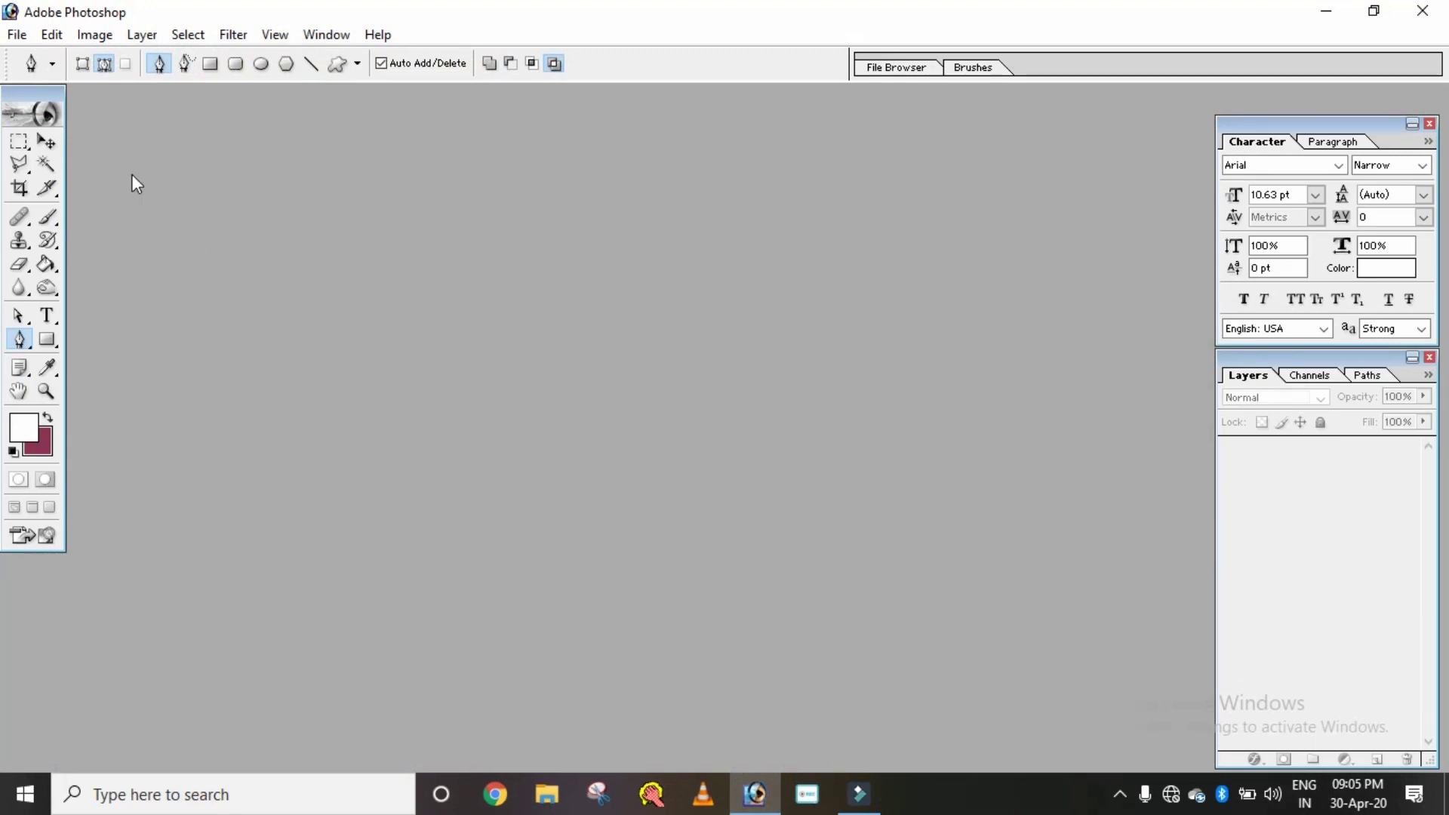
pyautogui.click(16, 36)
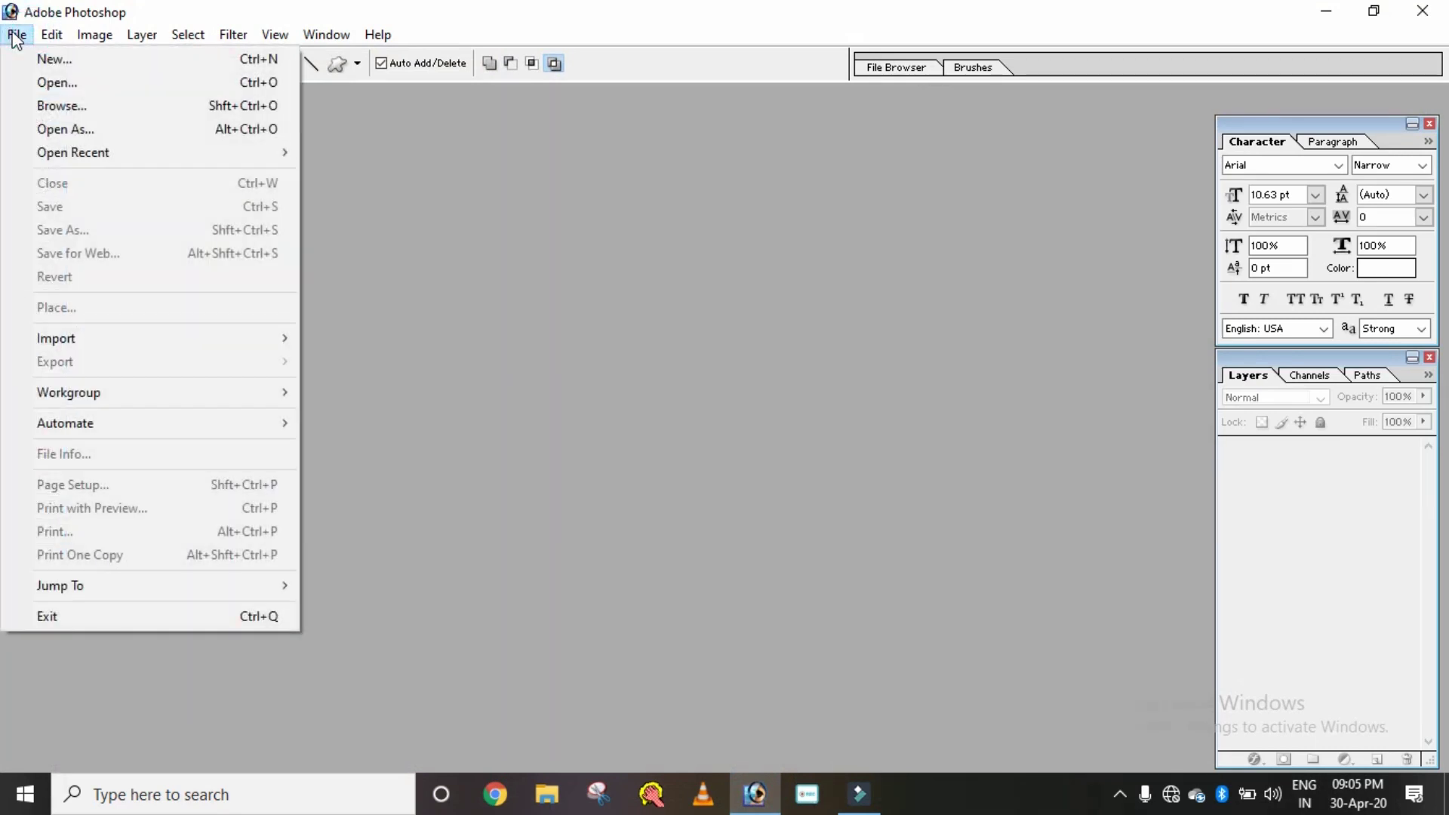
pyautogui.click(56, 82)
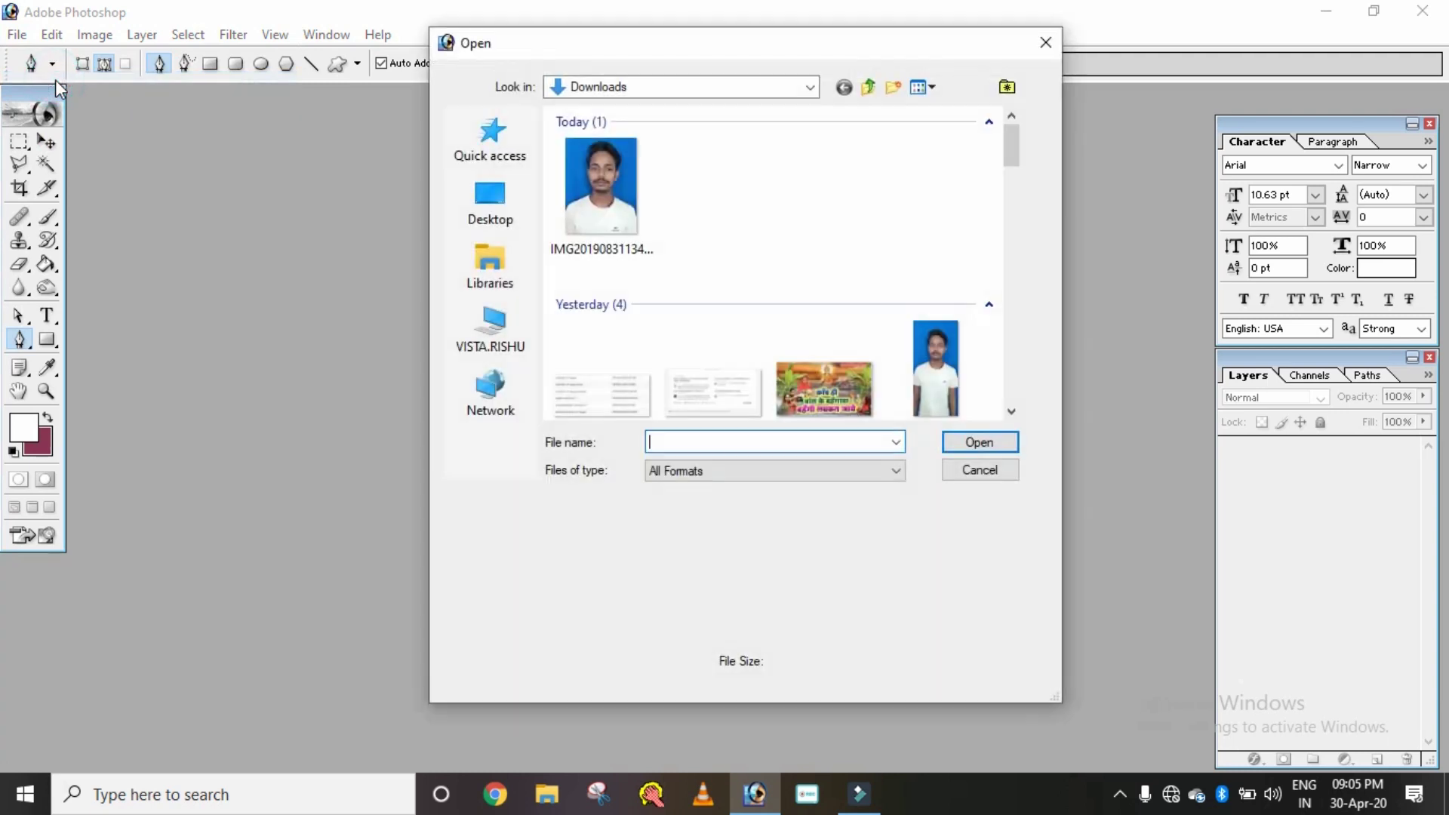
pyautogui.doubleClick(623, 205)
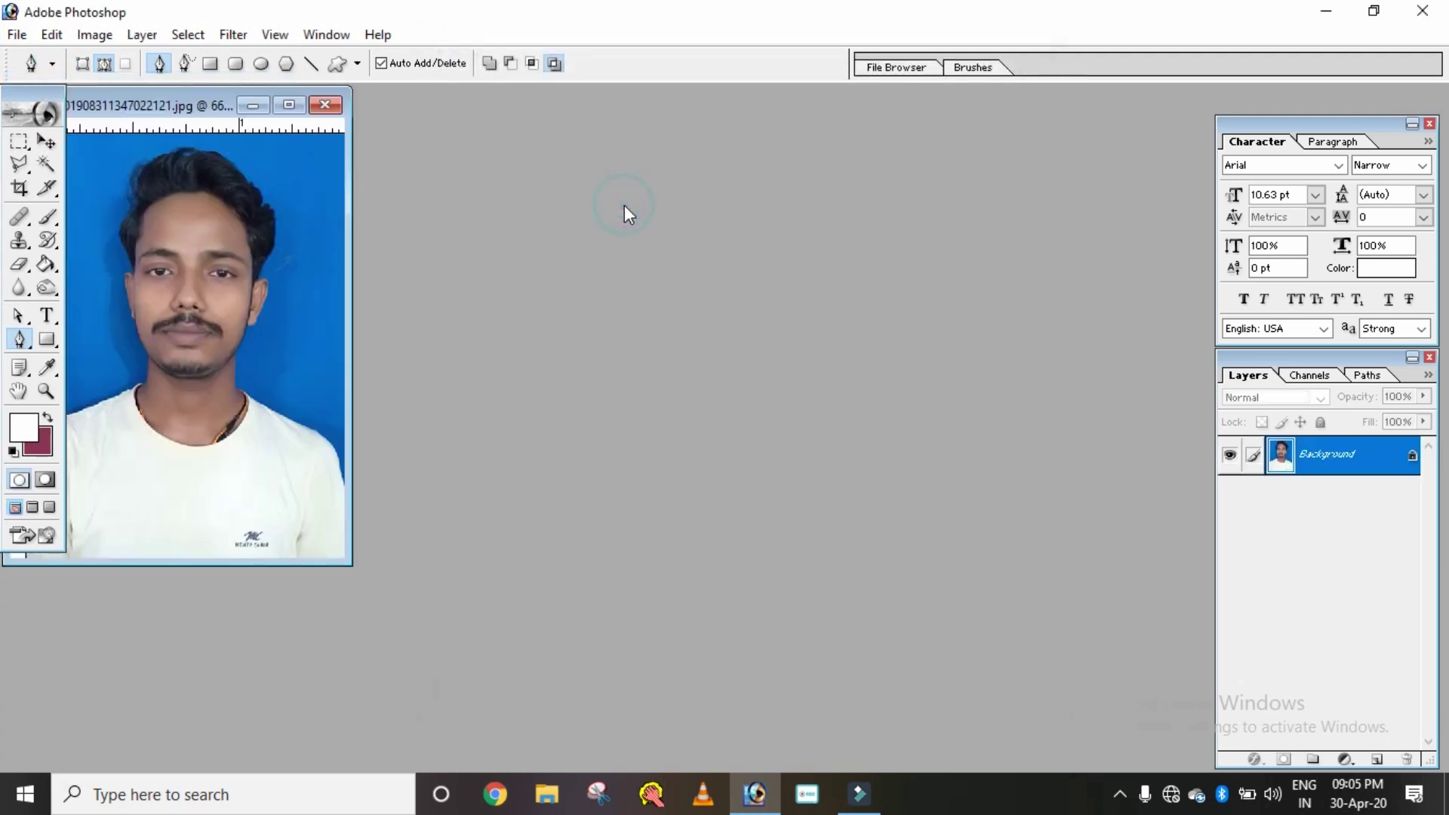
pyautogui.click(285, 105)
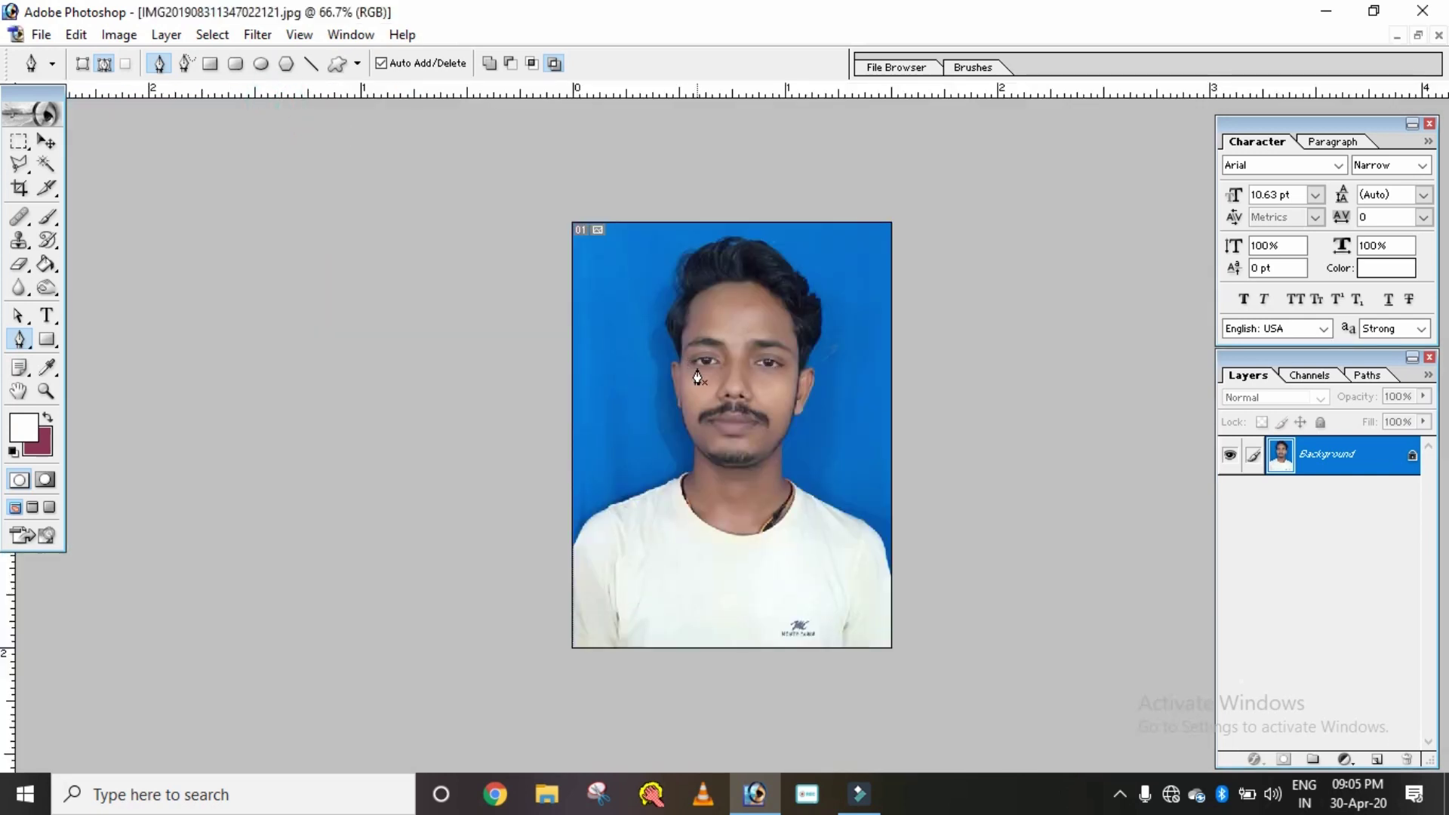
# Step: Zoom to 200% around the chin and shoulders and place the first Pen anchor left of the image
pyautogui.hotkey('ctrl', '0')
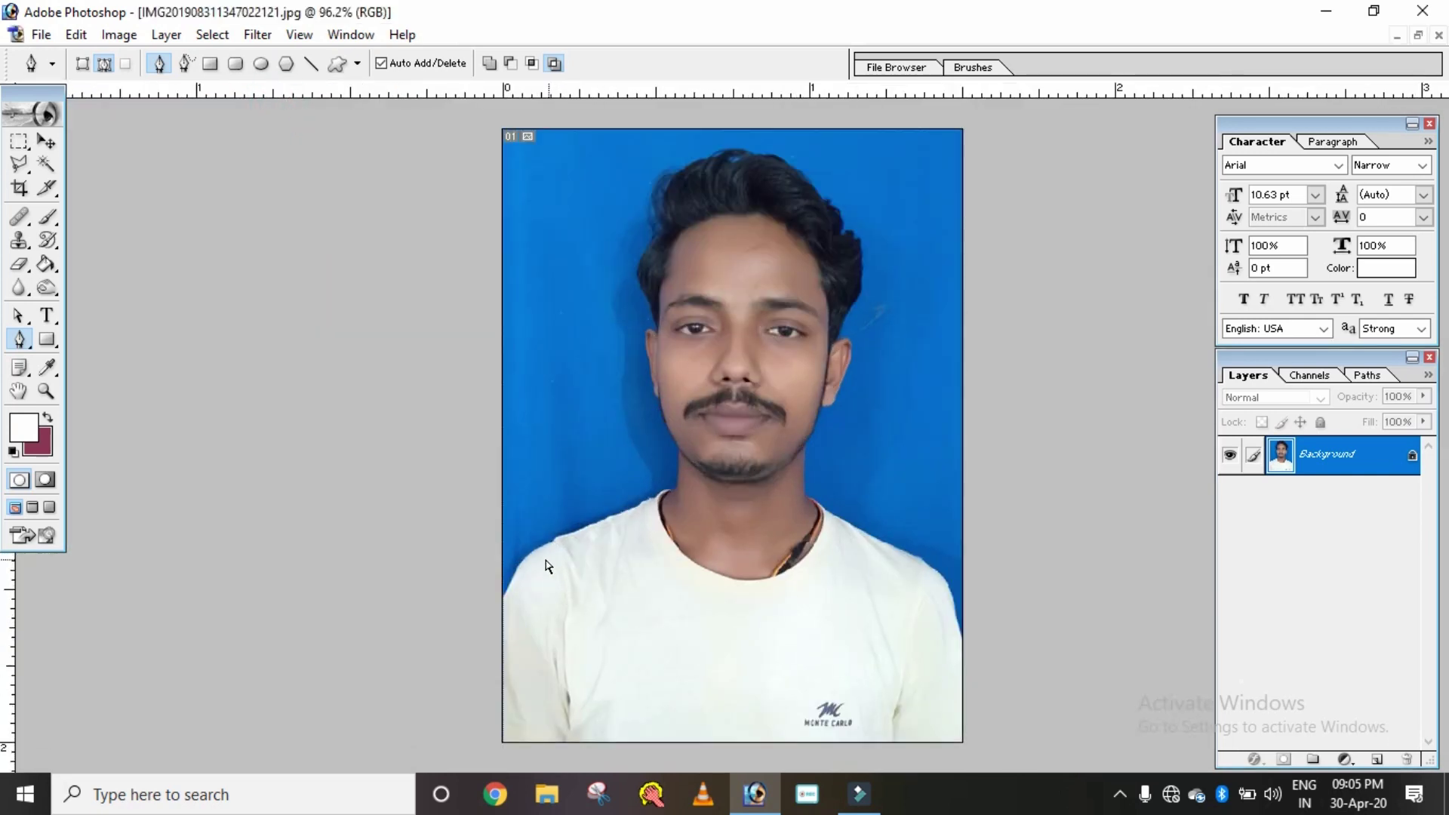
pyautogui.keyDown('ctrl'); pyautogui.click(432, 533); pyautogui.keyUp('ctrl')
pyautogui.keyDown('ctrl'); pyautogui.click(473, 559); pyautogui.keyUp('ctrl')
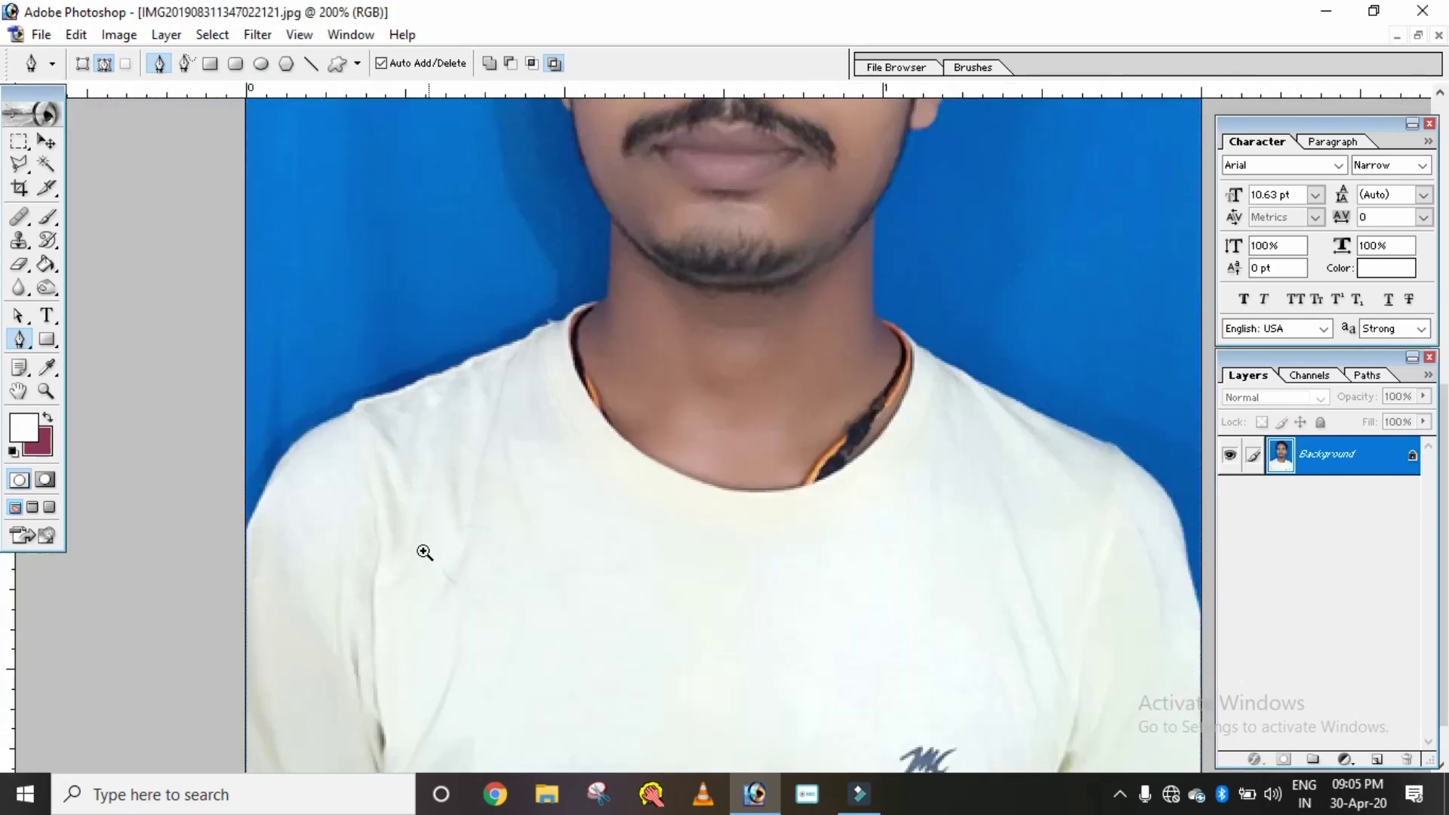
pyautogui.click(21, 341)
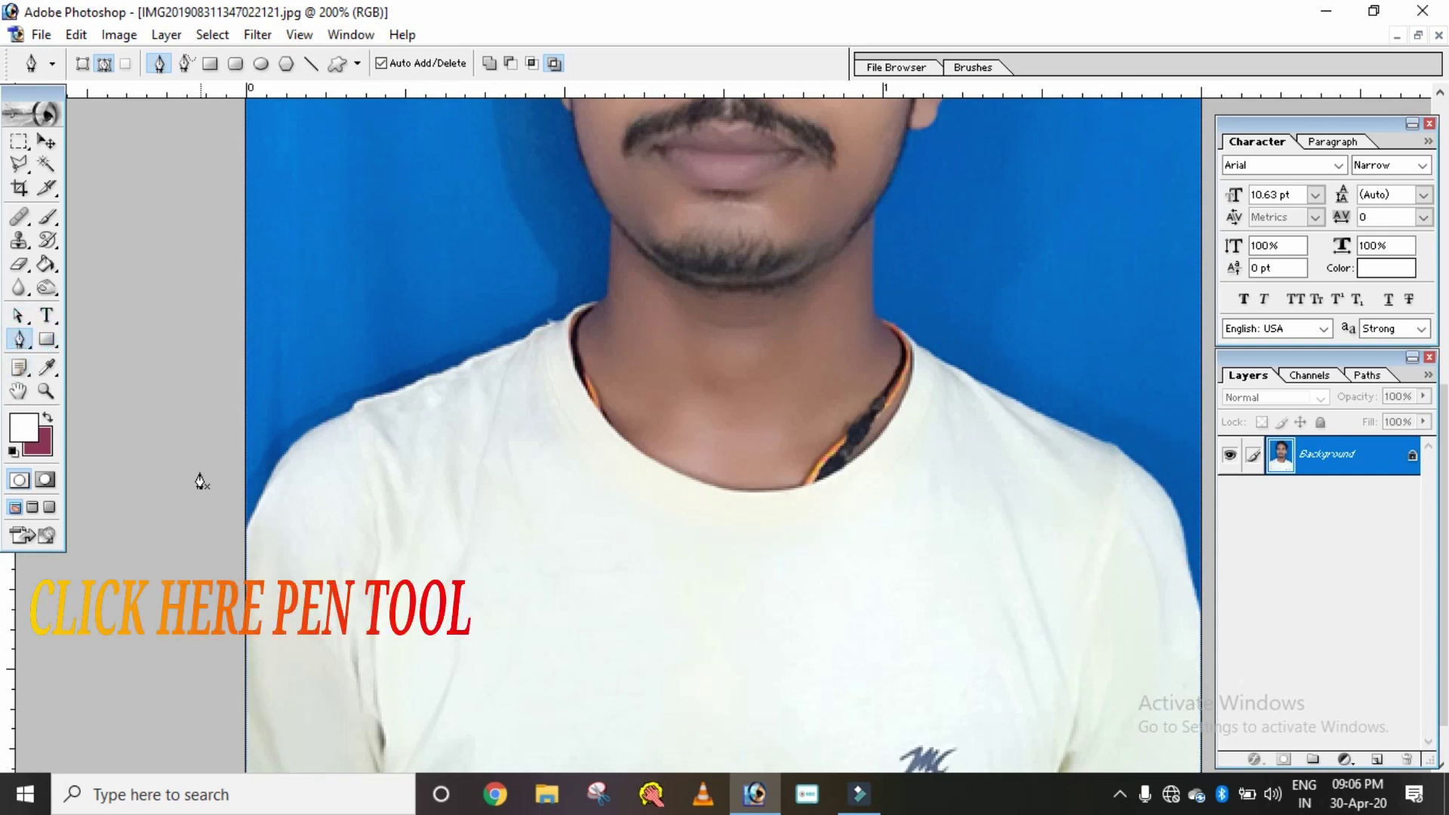
pyautogui.click(177, 409)
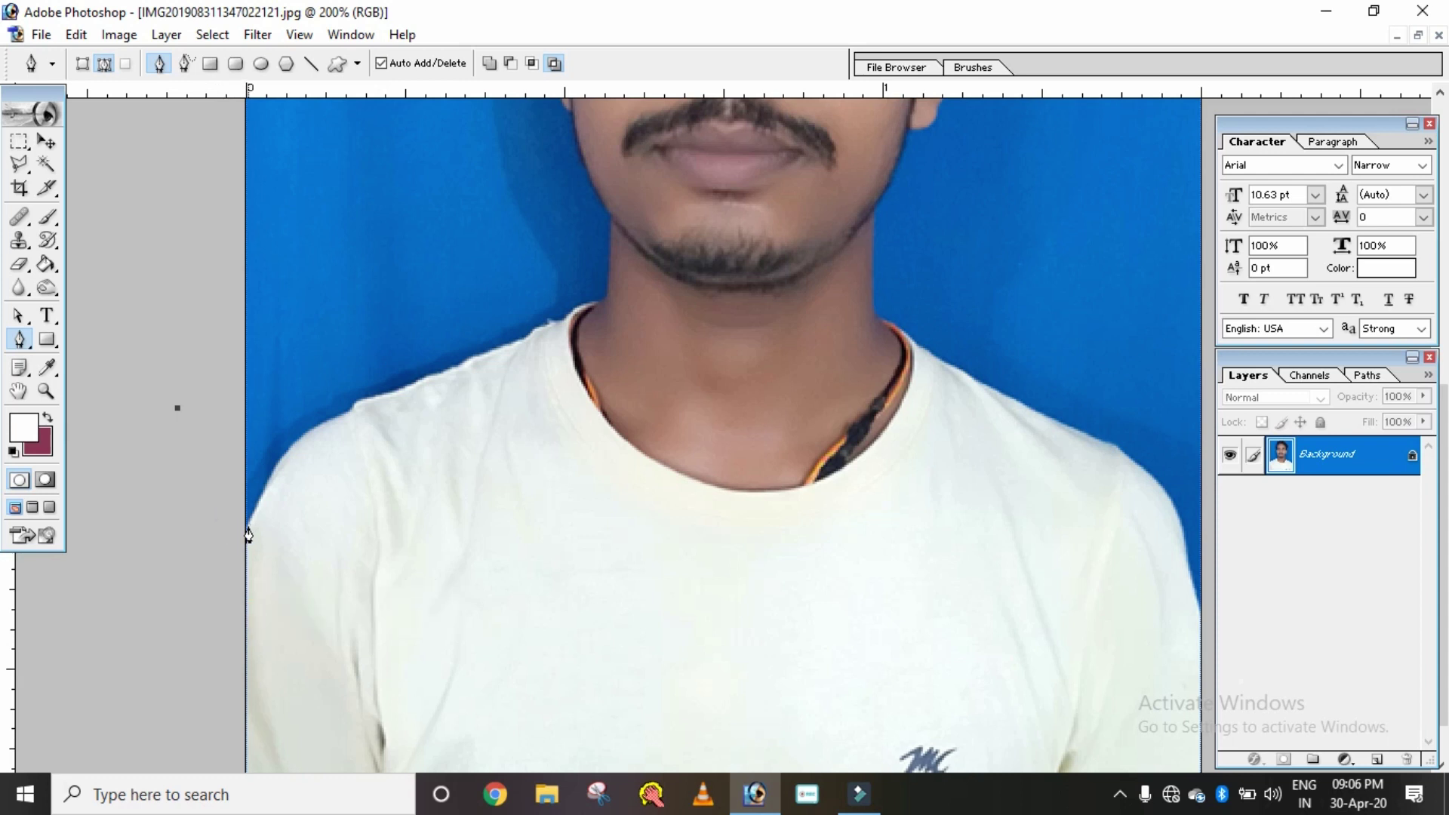
# Step: Trace the pen path along the left shoulder to the base of the neck
pyautogui.click(261, 495)
pyautogui.click(292, 445)
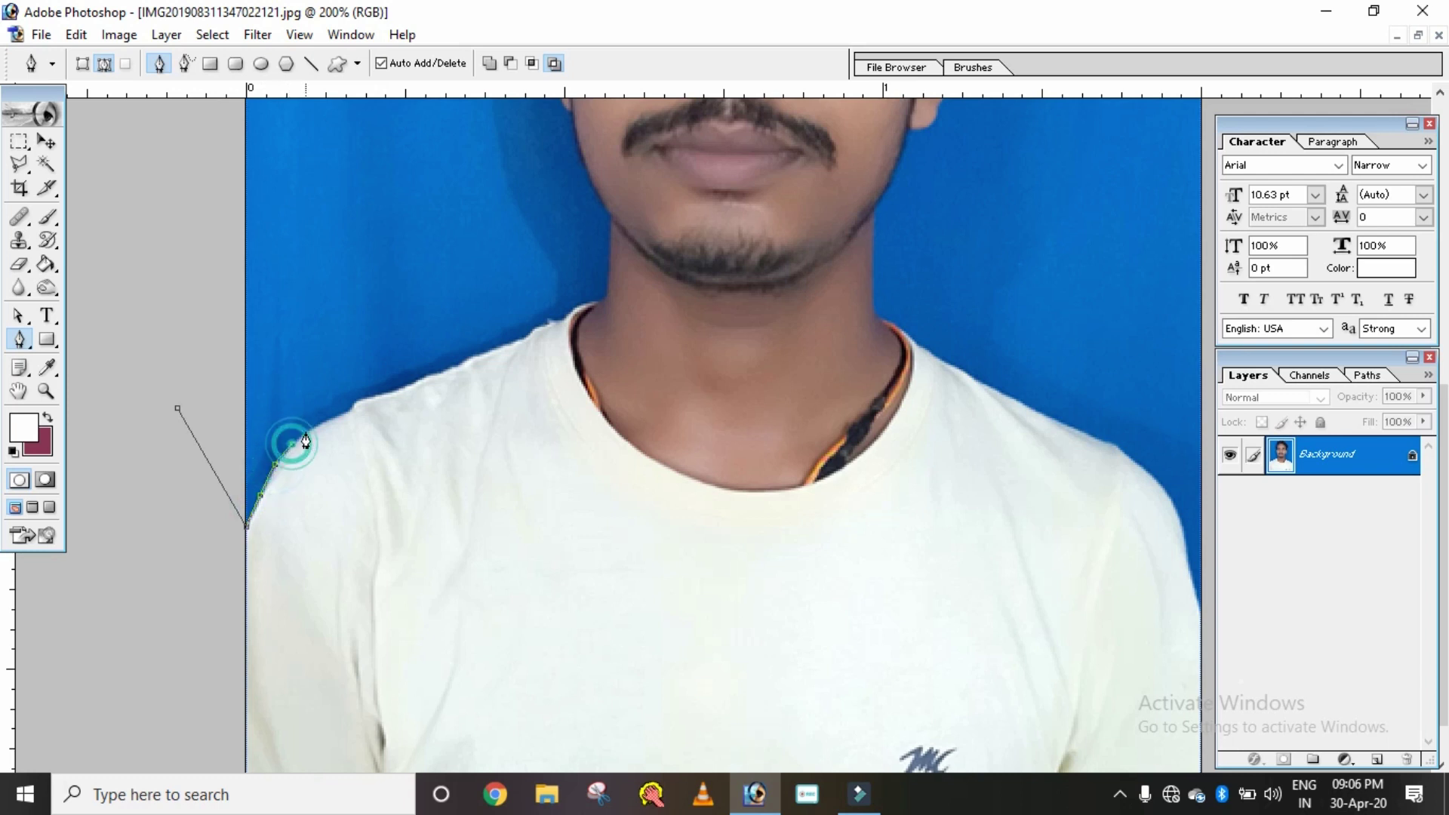
pyautogui.click(314, 427)
pyautogui.click(362, 399)
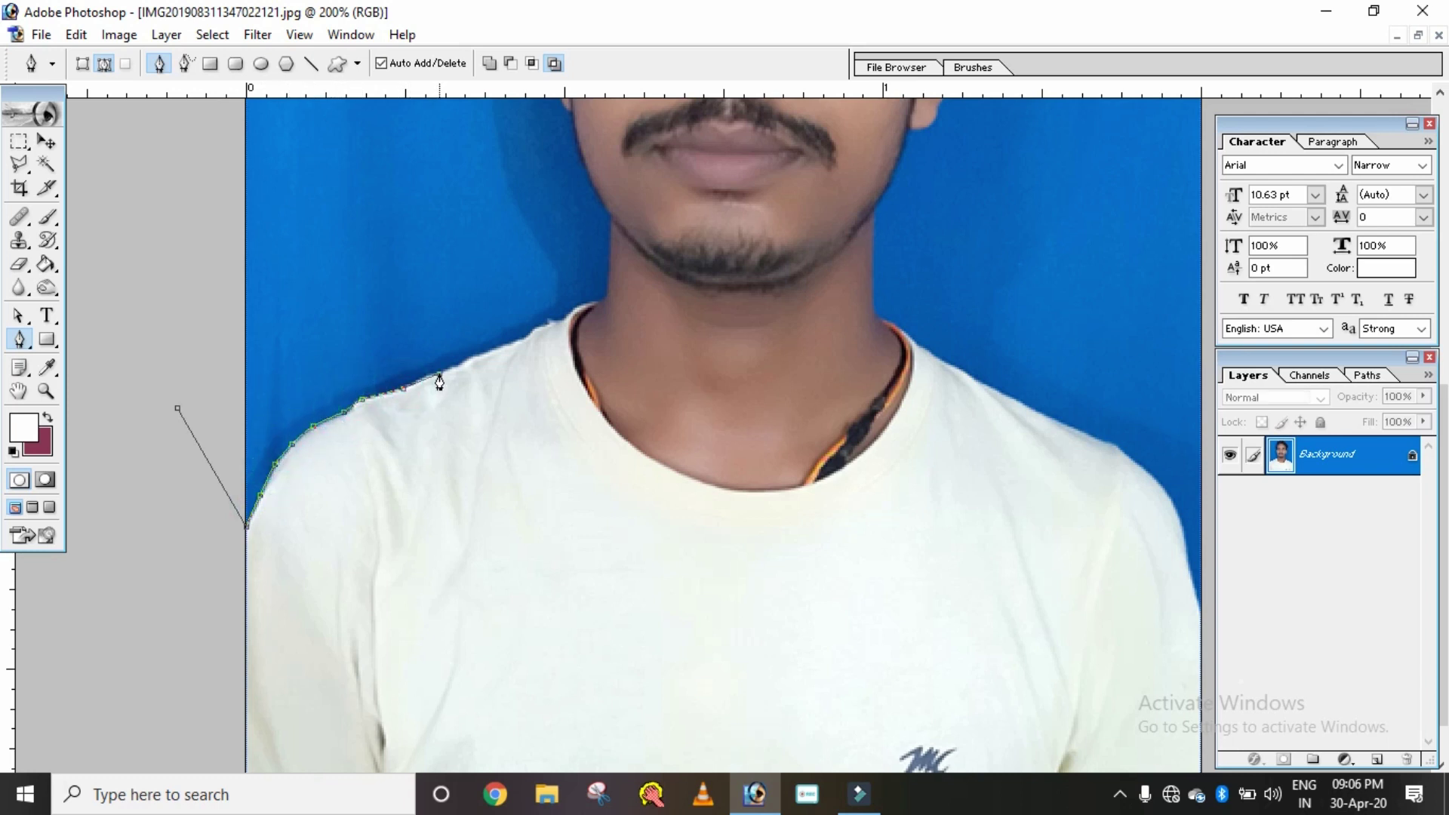
pyautogui.click(481, 353)
pyautogui.click(522, 339)
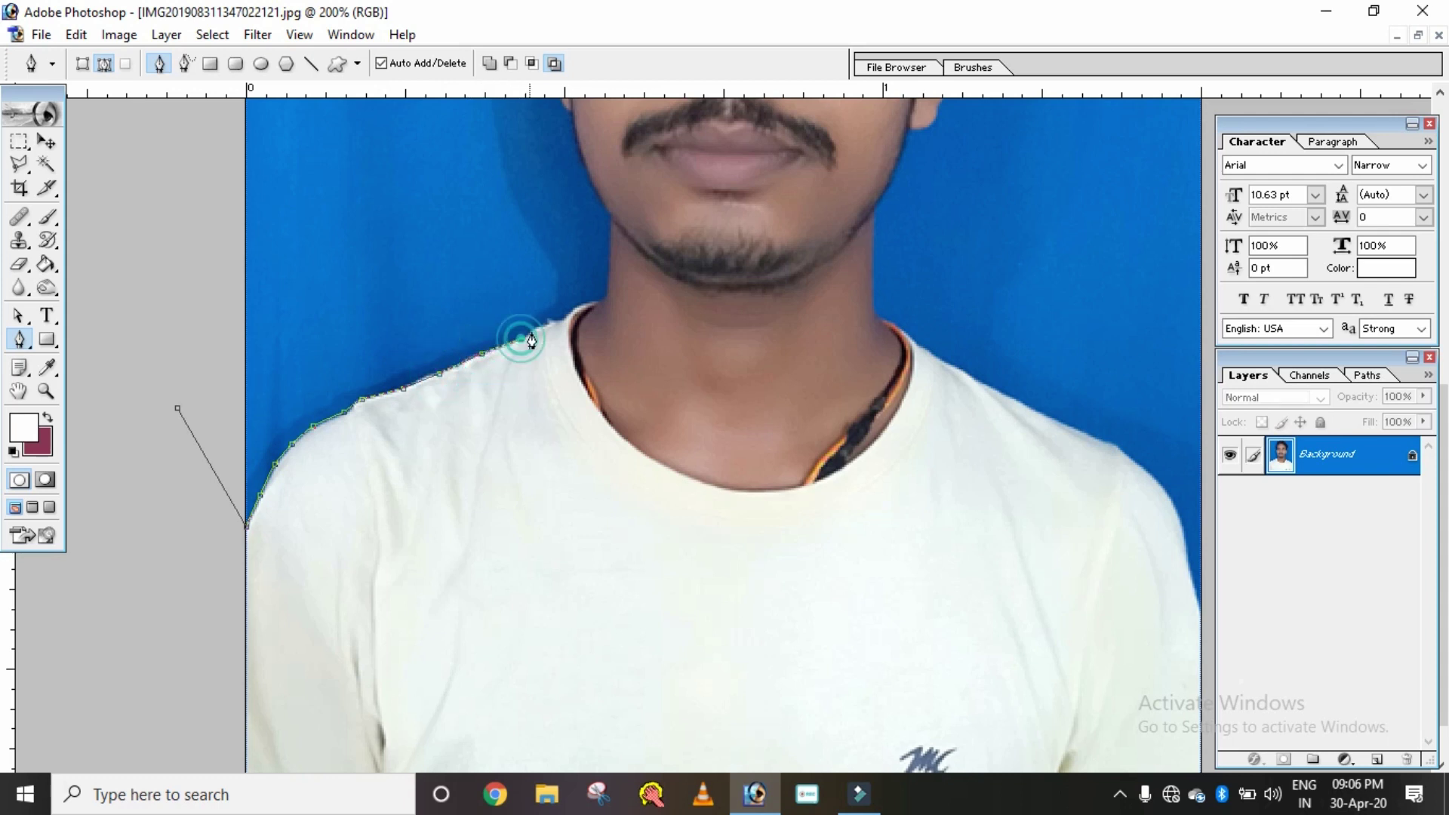
pyautogui.click(556, 322)
pyautogui.click(576, 304)
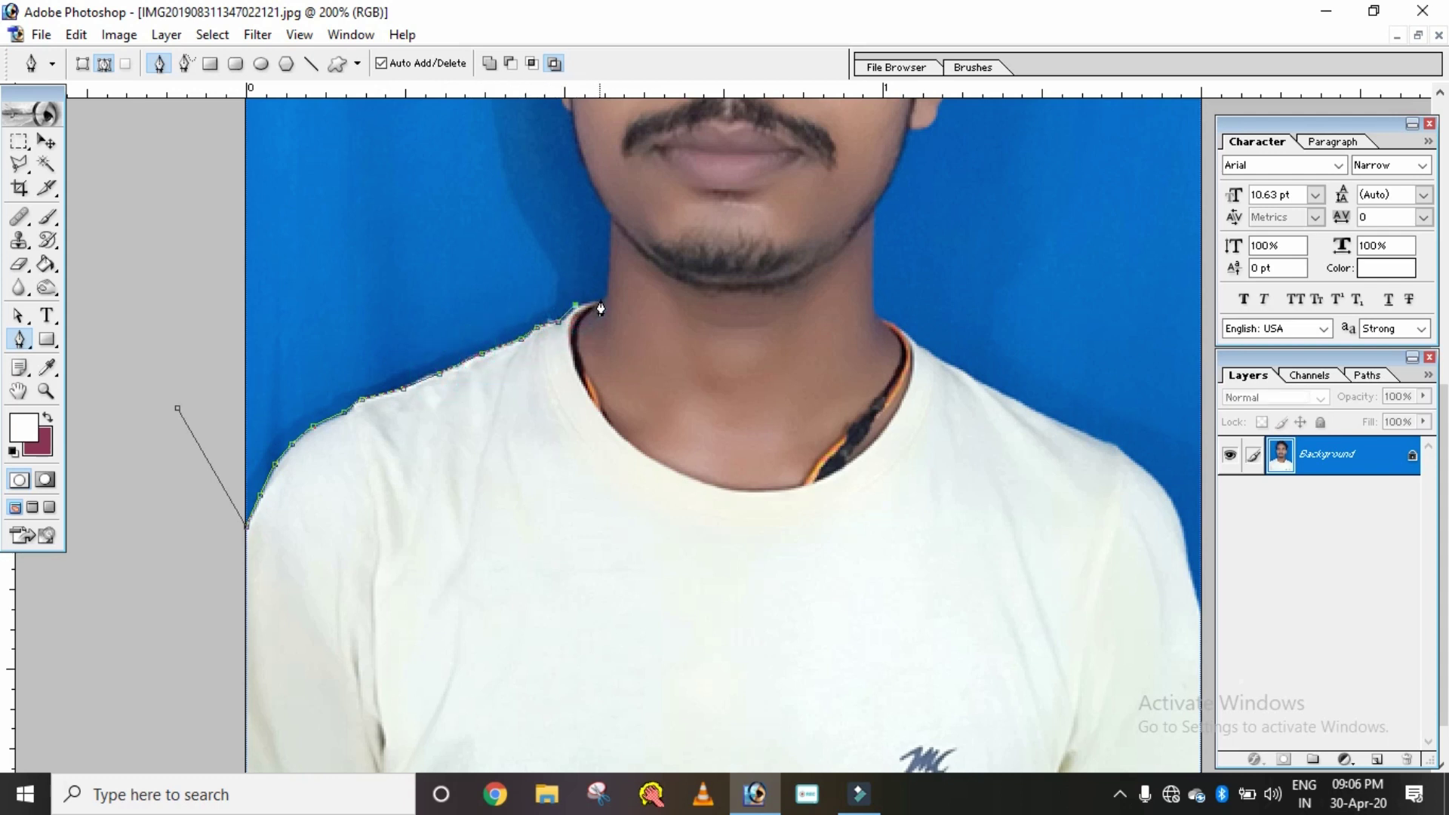
# Step: Continue the path up the neck, jaw and ear to the side of the head
pyautogui.click(610, 223)
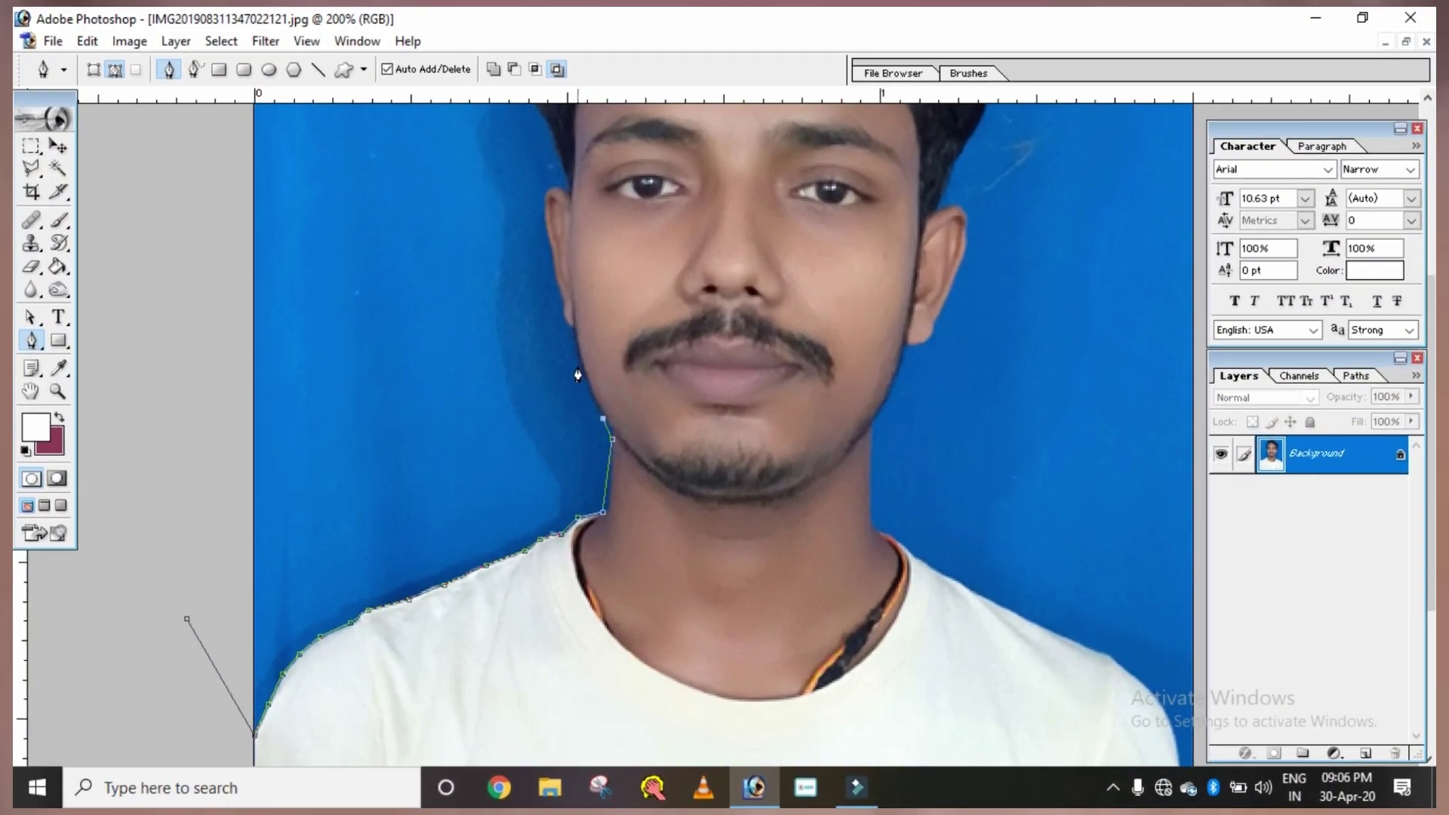
pyautogui.click(579, 361)
pyautogui.click(570, 325)
pyautogui.click(560, 307)
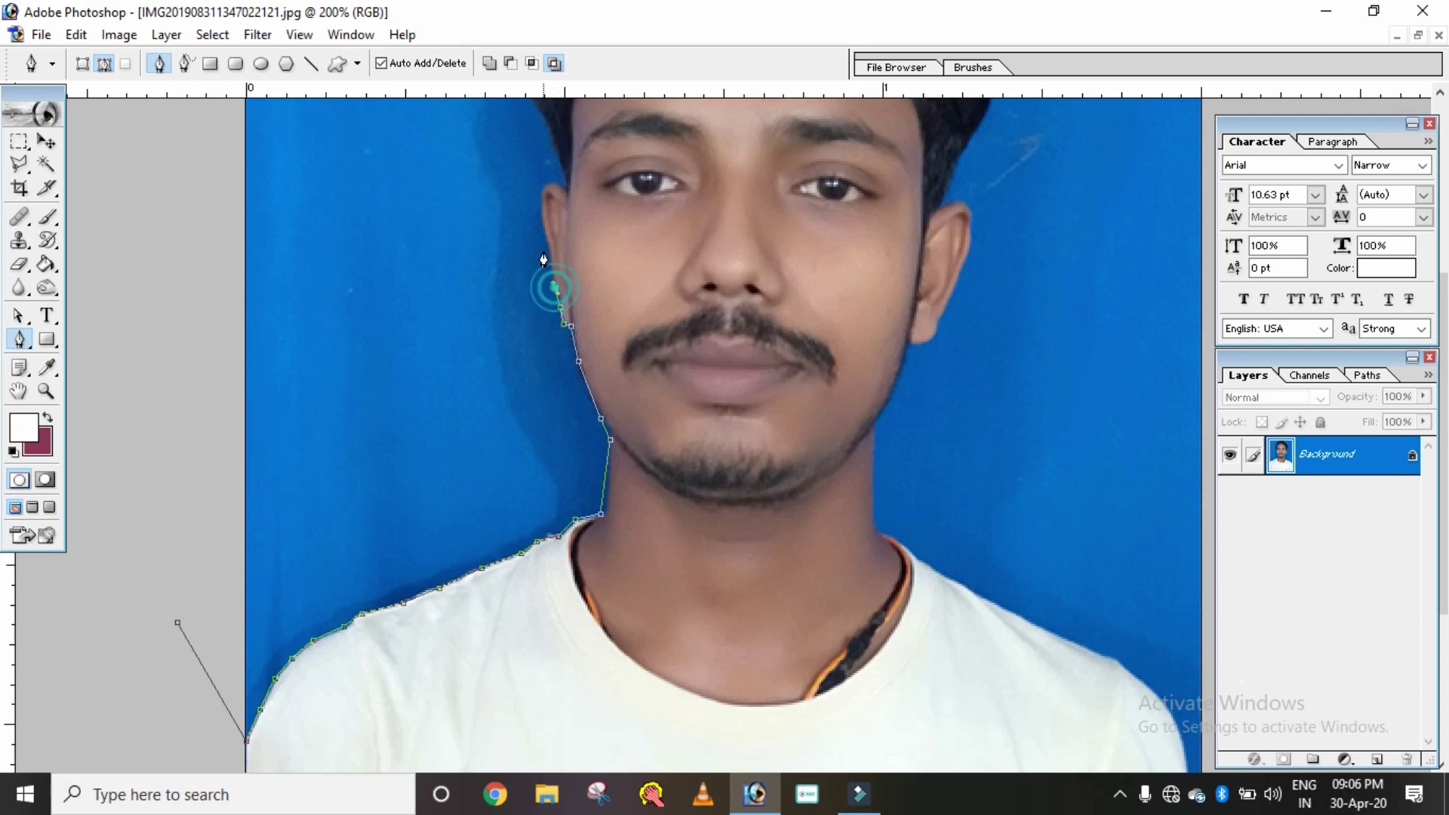
pyautogui.click(545, 184)
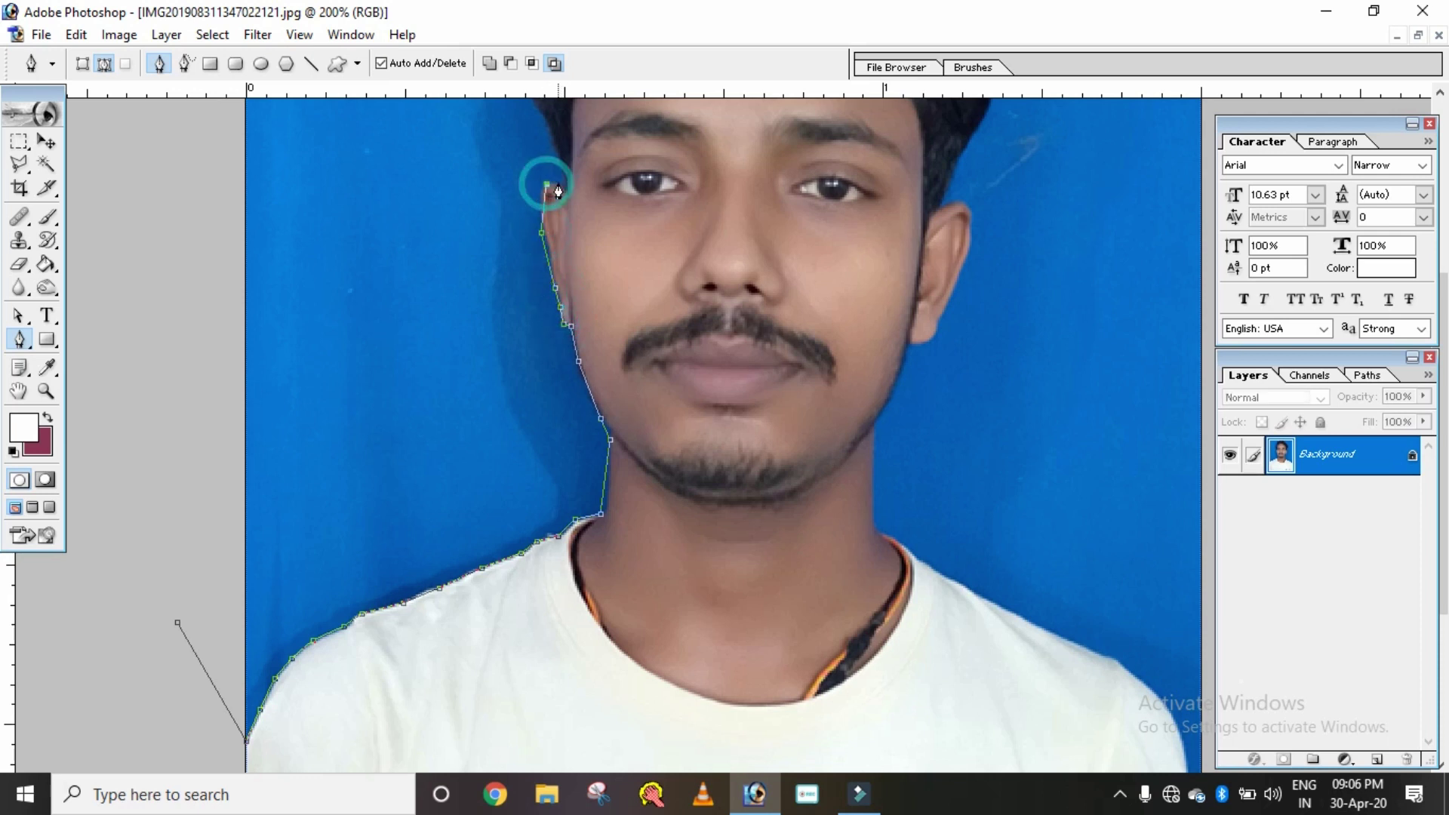
pyautogui.click(547, 133)
pyautogui.scroll(1, 634, 453)
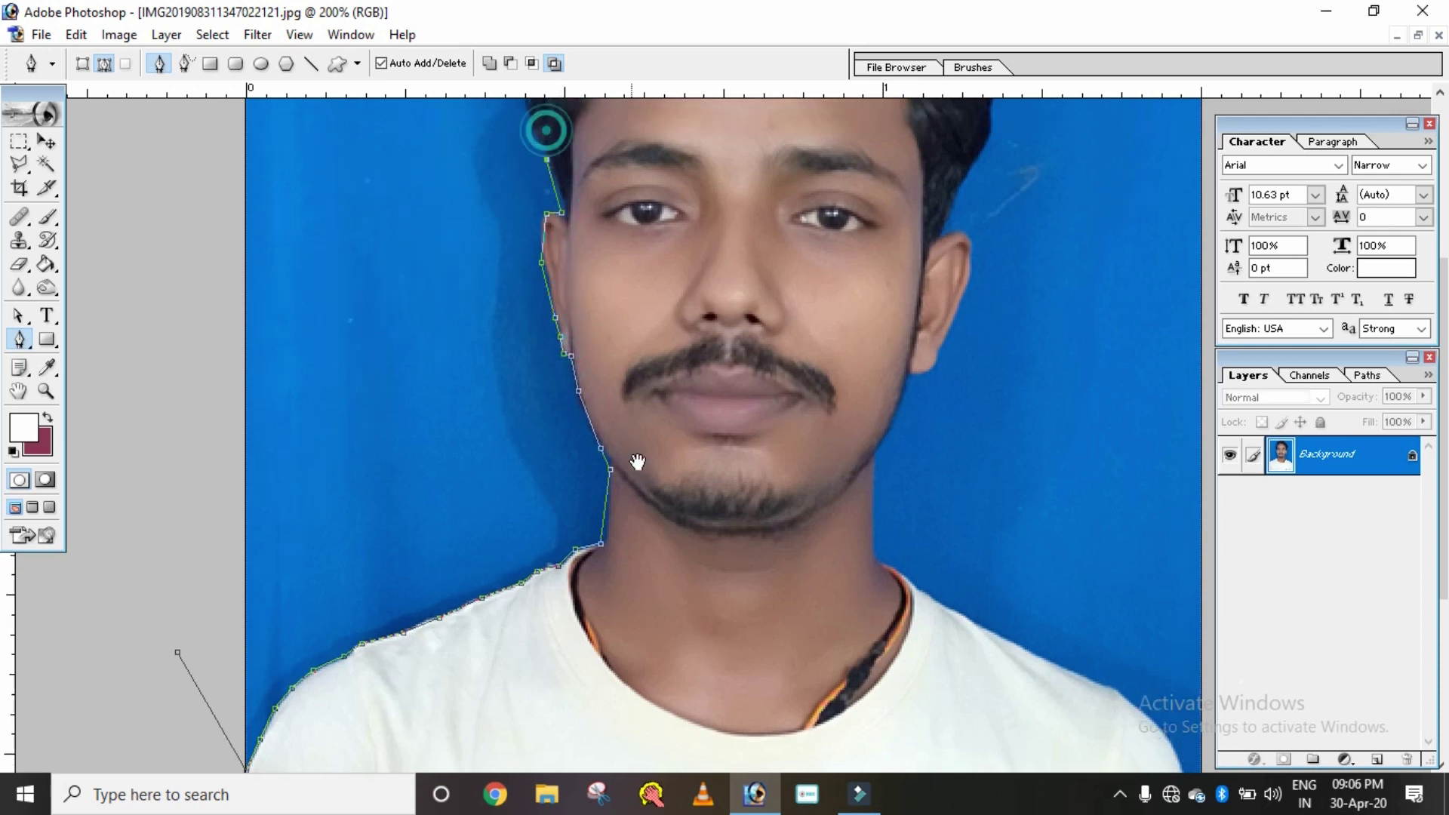
pyautogui.scroll(1, 751, 667)
pyautogui.scroll(3, 751, 667)
pyautogui.scroll(2, 549, 480)
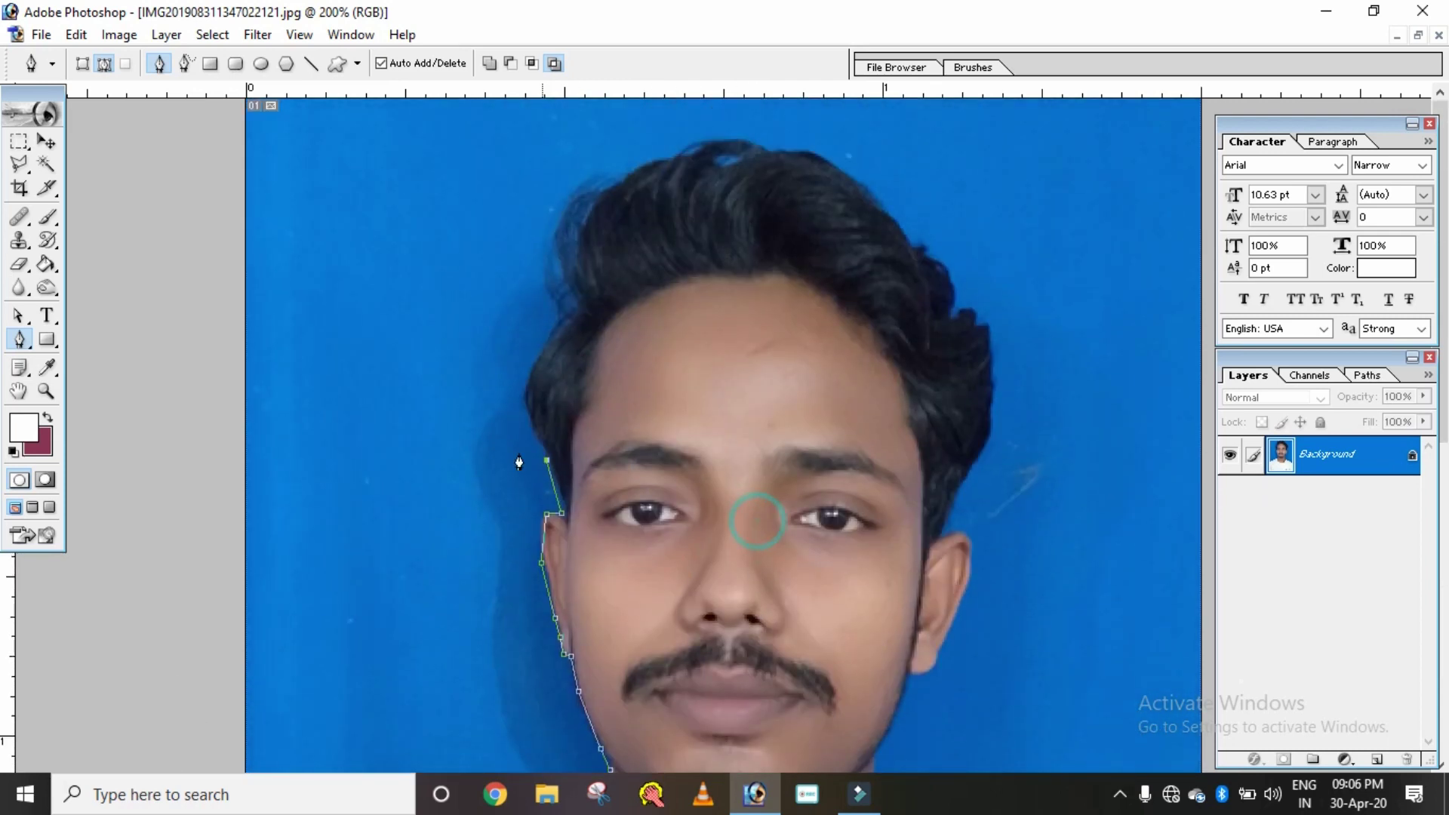
# Step: Trace the path up the left edge of the hair and curve it over the top
pyautogui.click(535, 359)
pyautogui.click(558, 328)
pyautogui.click(553, 258)
pyautogui.moveTo(581, 193); pyautogui.dragTo(592, 184)
pyautogui.click(619, 170)
pyautogui.click(674, 148)
pyautogui.moveTo(723, 134); pyautogui.dragTo(728, 133)
pyautogui.click(798, 149)
pyautogui.click(837, 163)
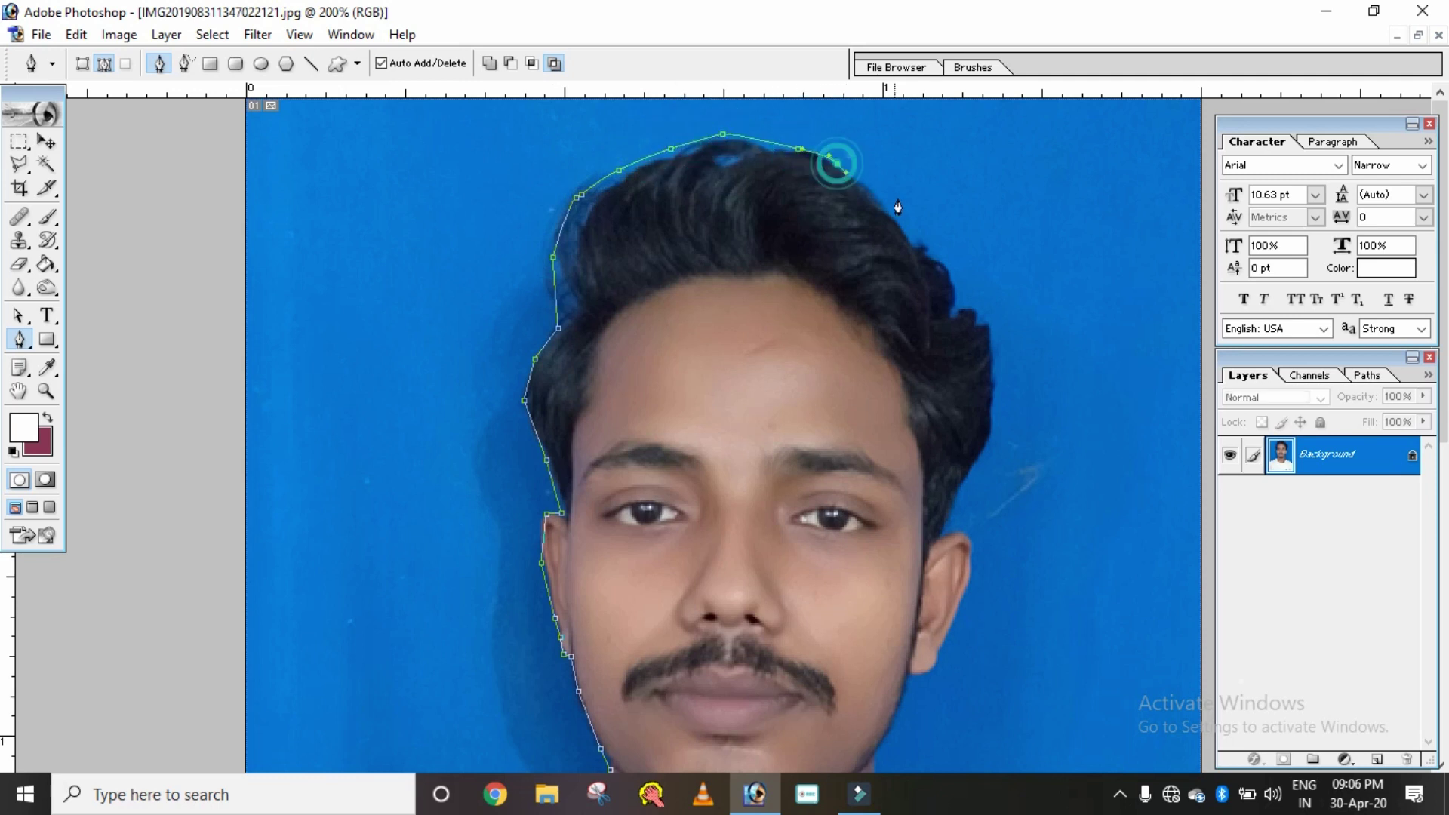
pyautogui.moveTo(900, 228); pyautogui.dragTo(908, 247)
# Step: Continue the path down the right side of the hair, around the hair bump
pyautogui.click(921, 256)
pyautogui.click(955, 297)
pyautogui.click(958, 309)
pyautogui.click(964, 305)
pyautogui.click(987, 329)
pyautogui.moveTo(991, 350); pyautogui.dragTo(996, 363)
pyautogui.moveTo(986, 442); pyautogui.dragTo(973, 465)
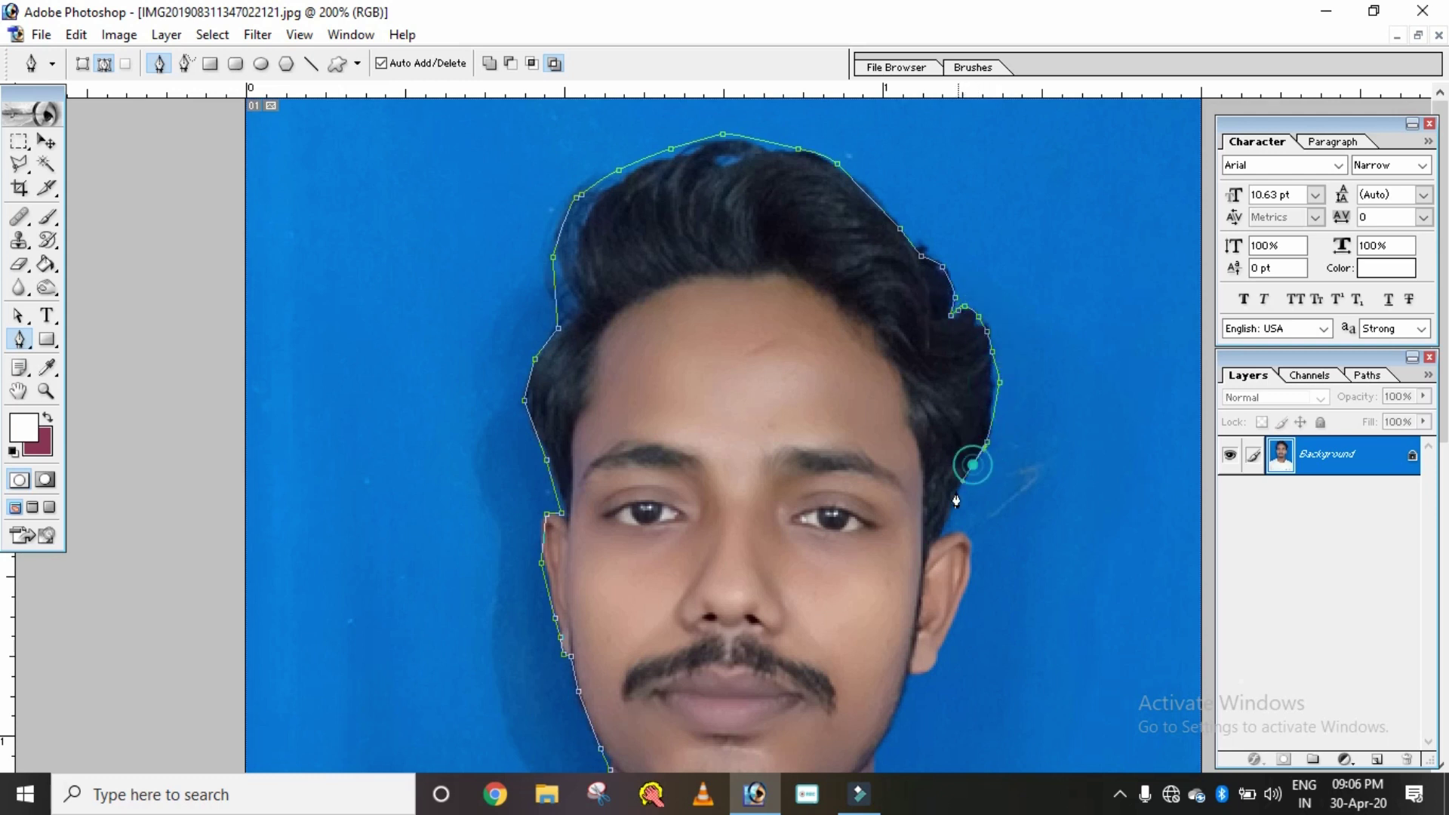
pyautogui.moveTo(940, 540); pyautogui.dragTo(972, 562)
# Step: Trace the path down the back of the right ear and along the right jaw
pyautogui.click(959, 535)
pyautogui.click(968, 580)
pyautogui.click(956, 618)
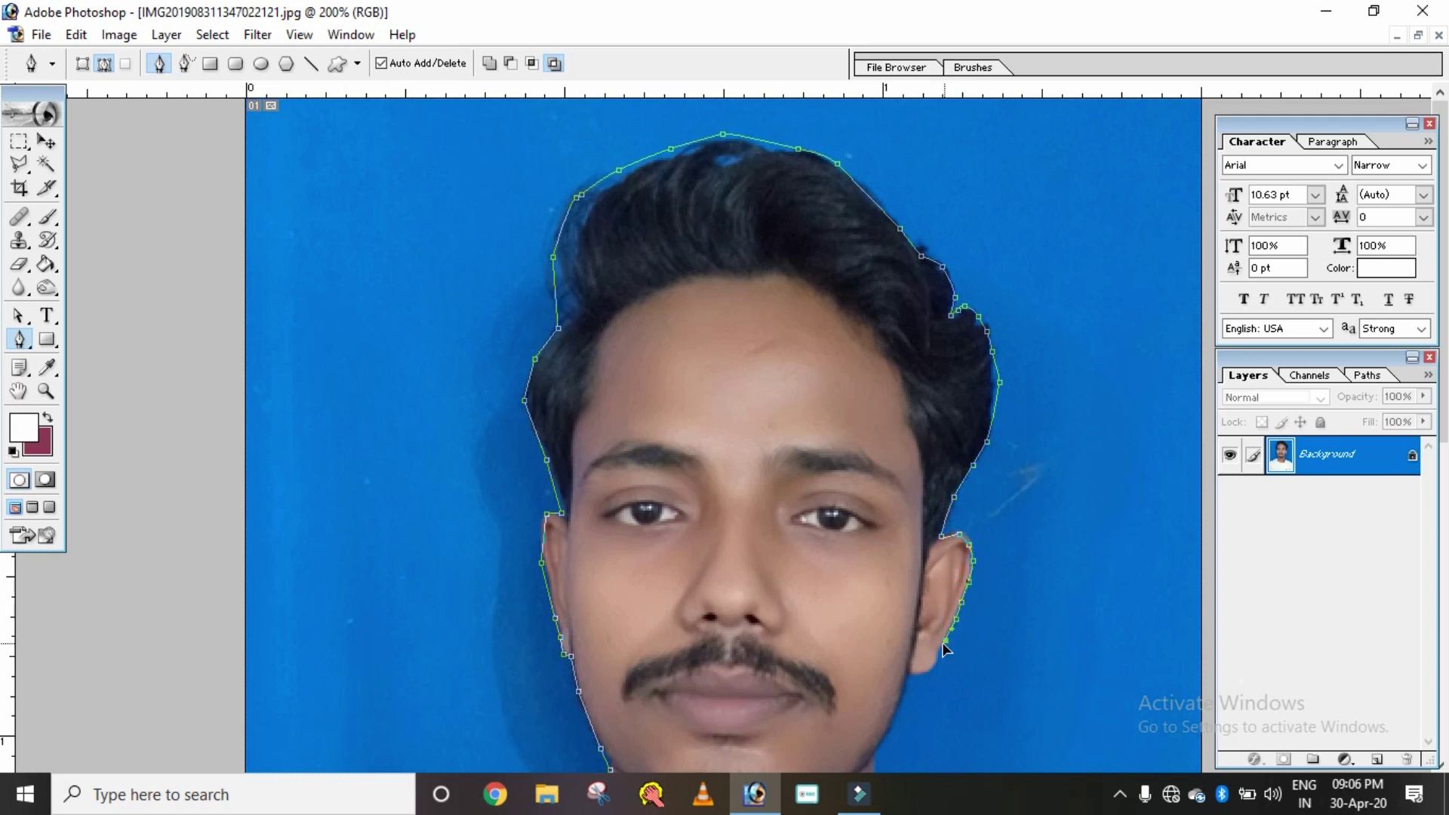
pyautogui.moveTo(935, 657); pyautogui.dragTo(911, 688)
pyautogui.click(897, 704)
pyautogui.moveTo(888, 736); pyautogui.dragTo(880, 758)
pyautogui.scroll(-2, 880, 758)
pyautogui.scroll(-5, 845, 663)
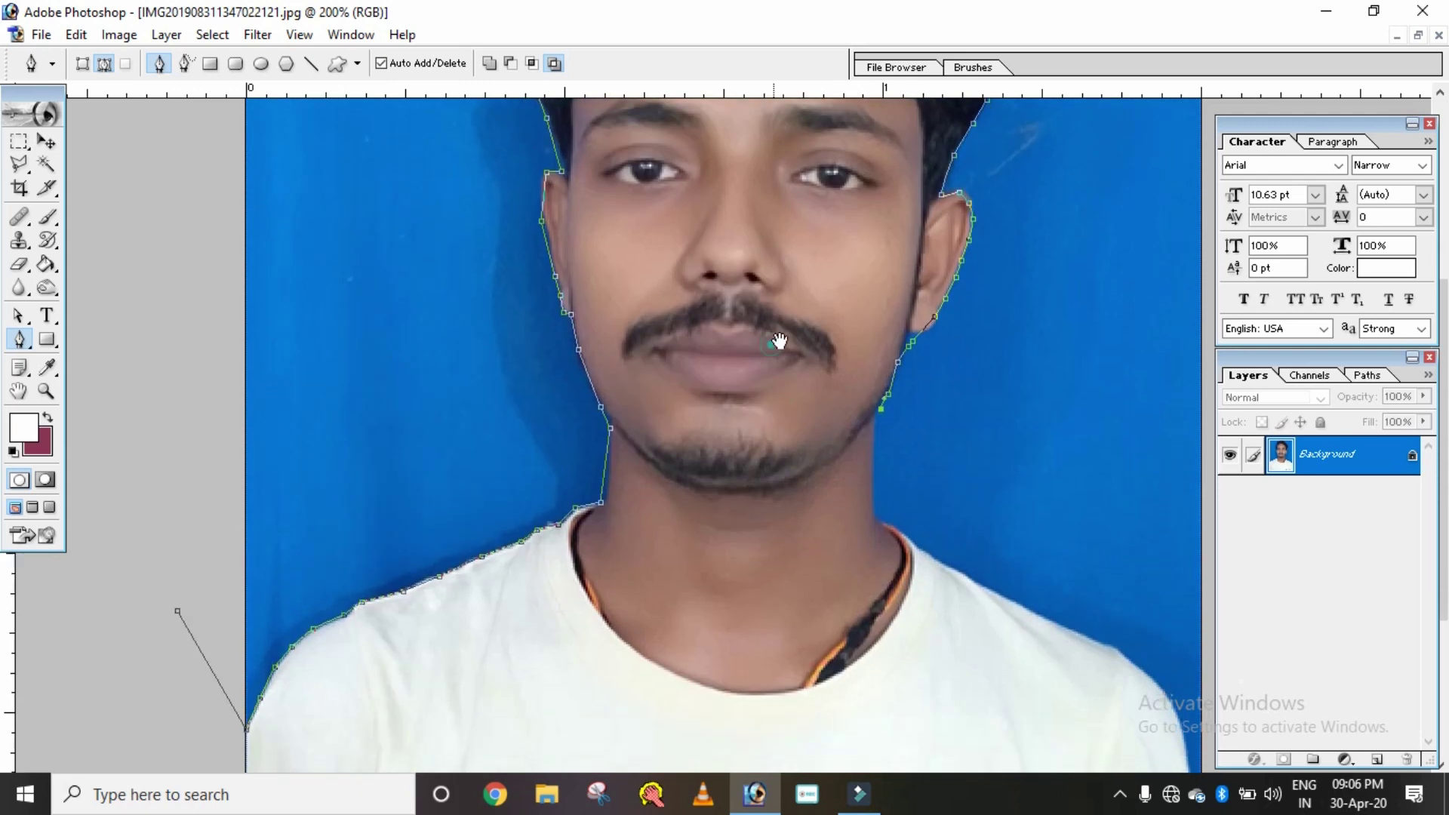
# Step: Extend the outline down the right neck and along the right shoulder to the edge
pyautogui.click(875, 516)
pyautogui.moveTo(904, 537); pyautogui.dragTo(923, 545)
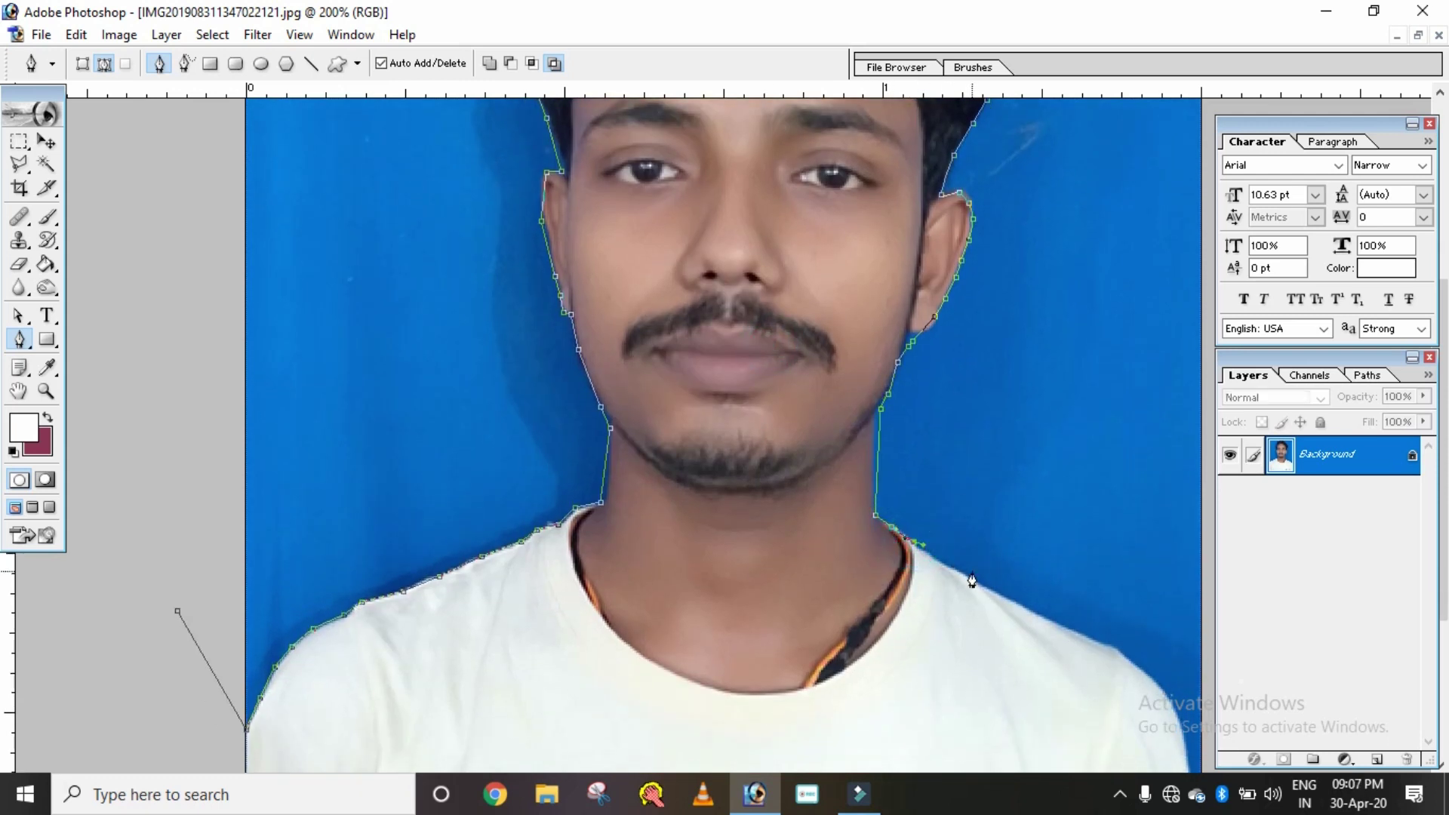
pyautogui.click(1094, 637)
pyautogui.click(1135, 664)
pyautogui.click(1161, 686)
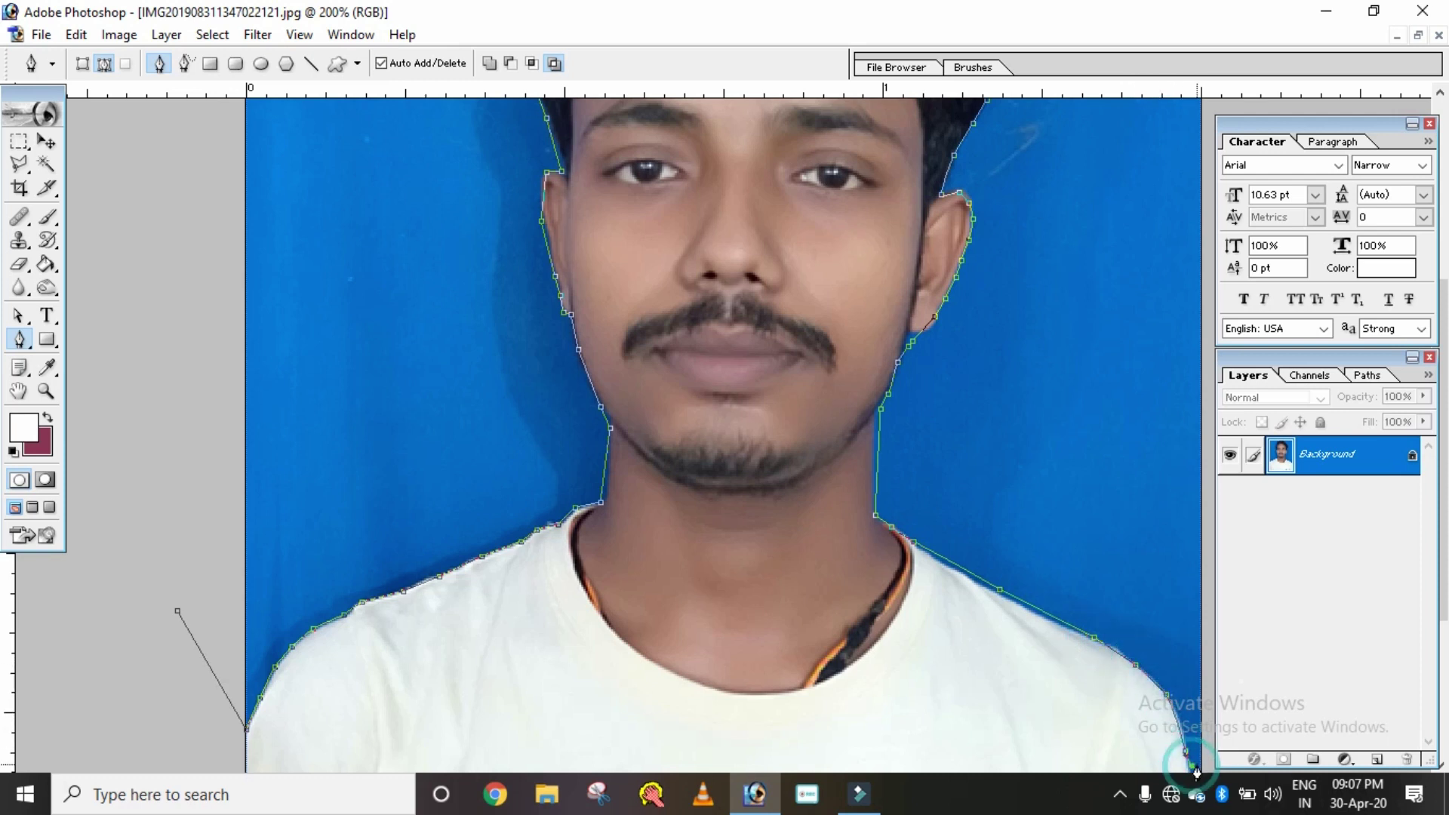
pyautogui.hotkey('ctrl', '0')
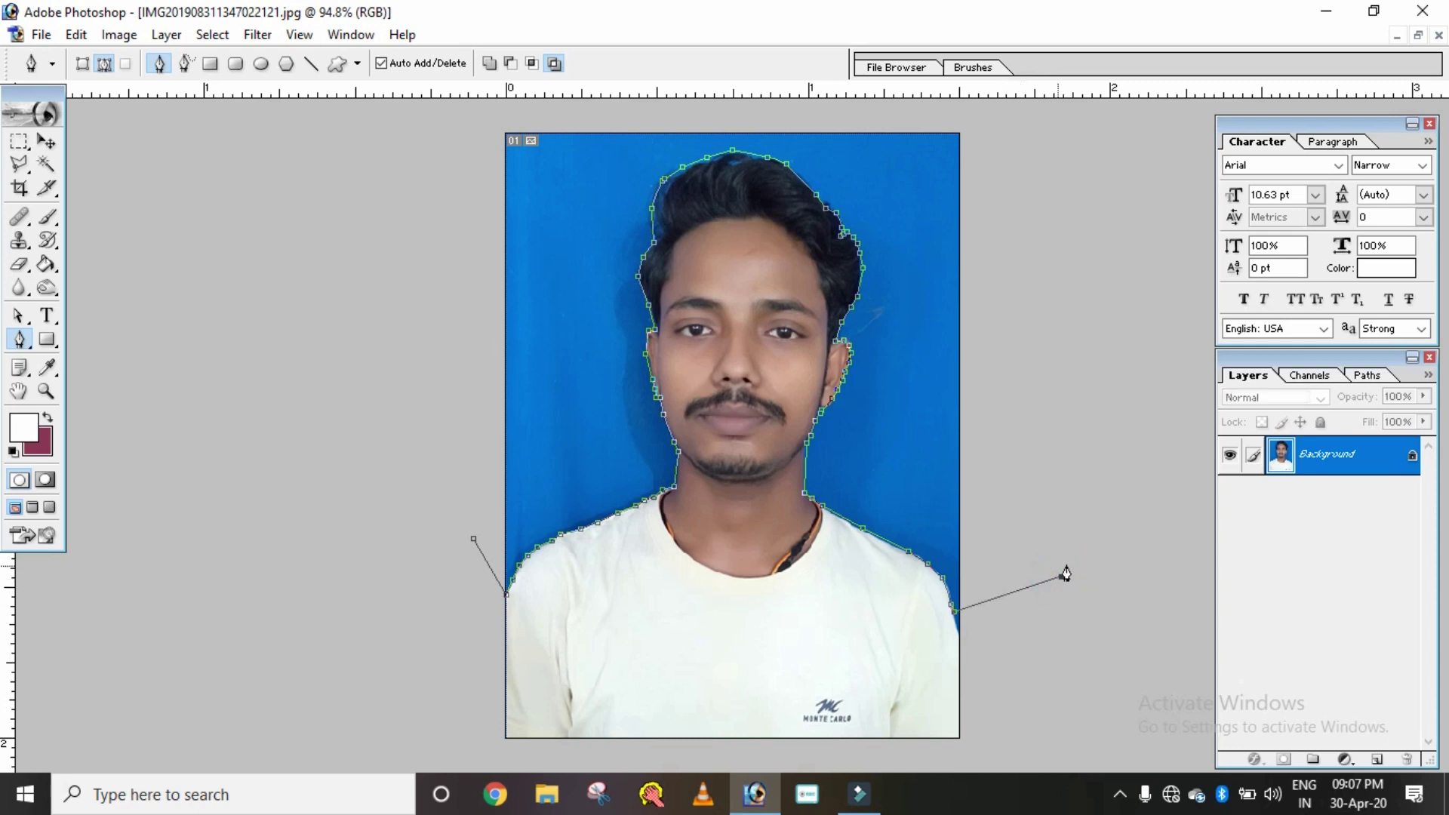
# Step: Close the path around the top outside the photo back at its starting point
pyautogui.click(1017, 158)
pyautogui.click(951, 114)
pyautogui.click(720, 117)
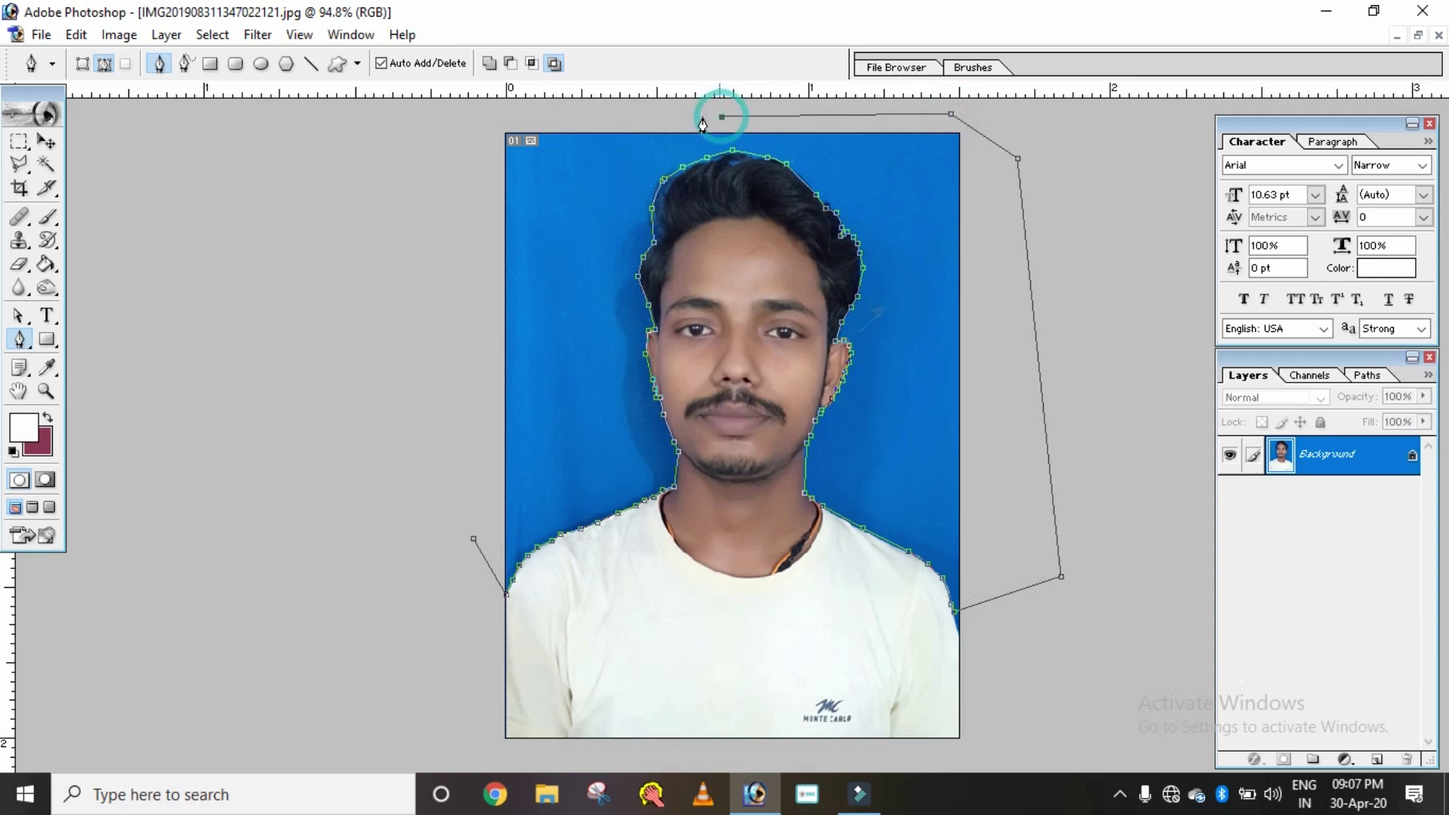
pyautogui.click(467, 105)
pyautogui.click(427, 237)
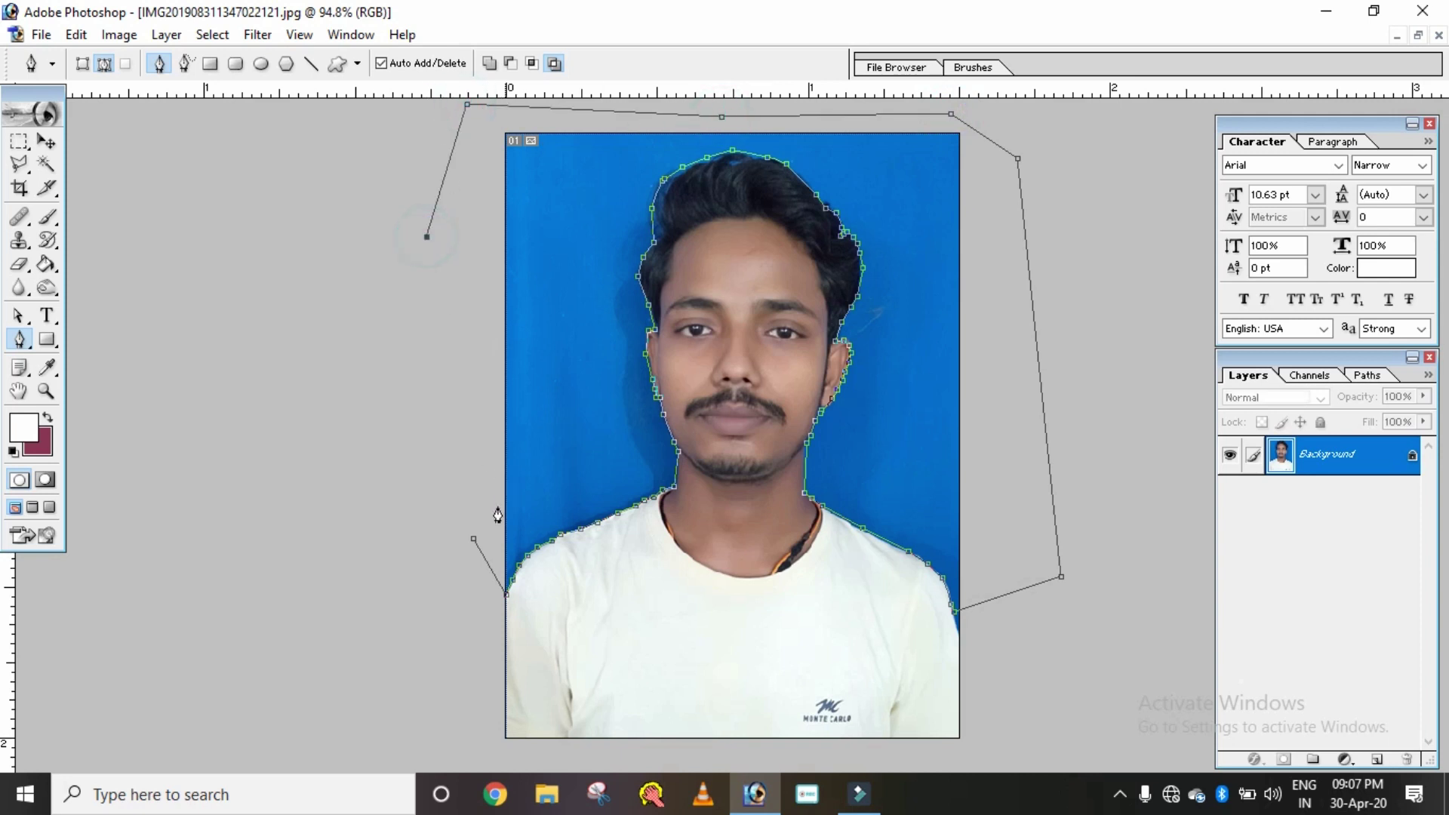
pyautogui.click(473, 542)
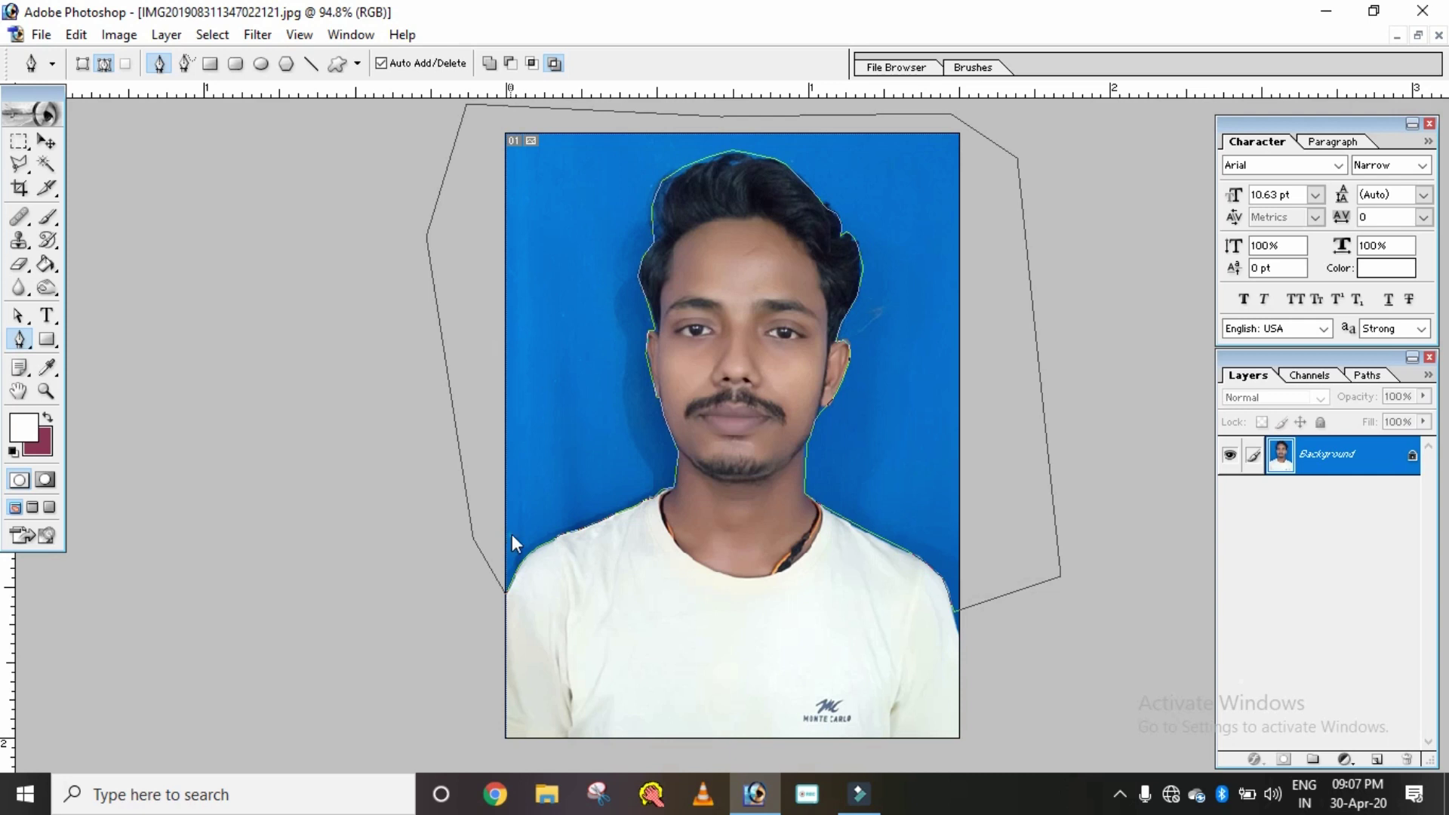
# Step: Convert the closed path into a selection with a 0.5-pixel feather radius
pyautogui.rightClick(511, 542)
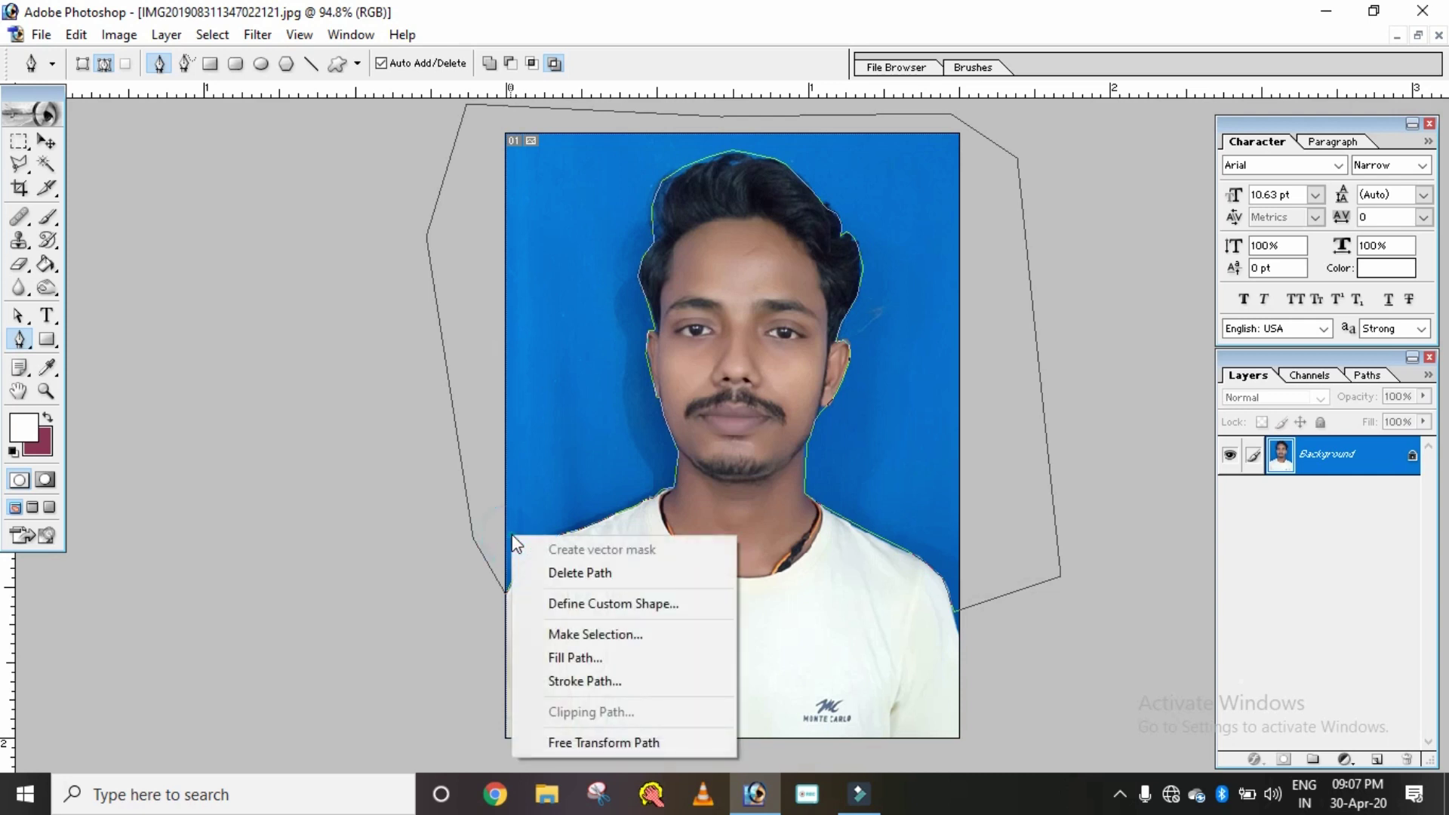
pyautogui.click(550, 633)
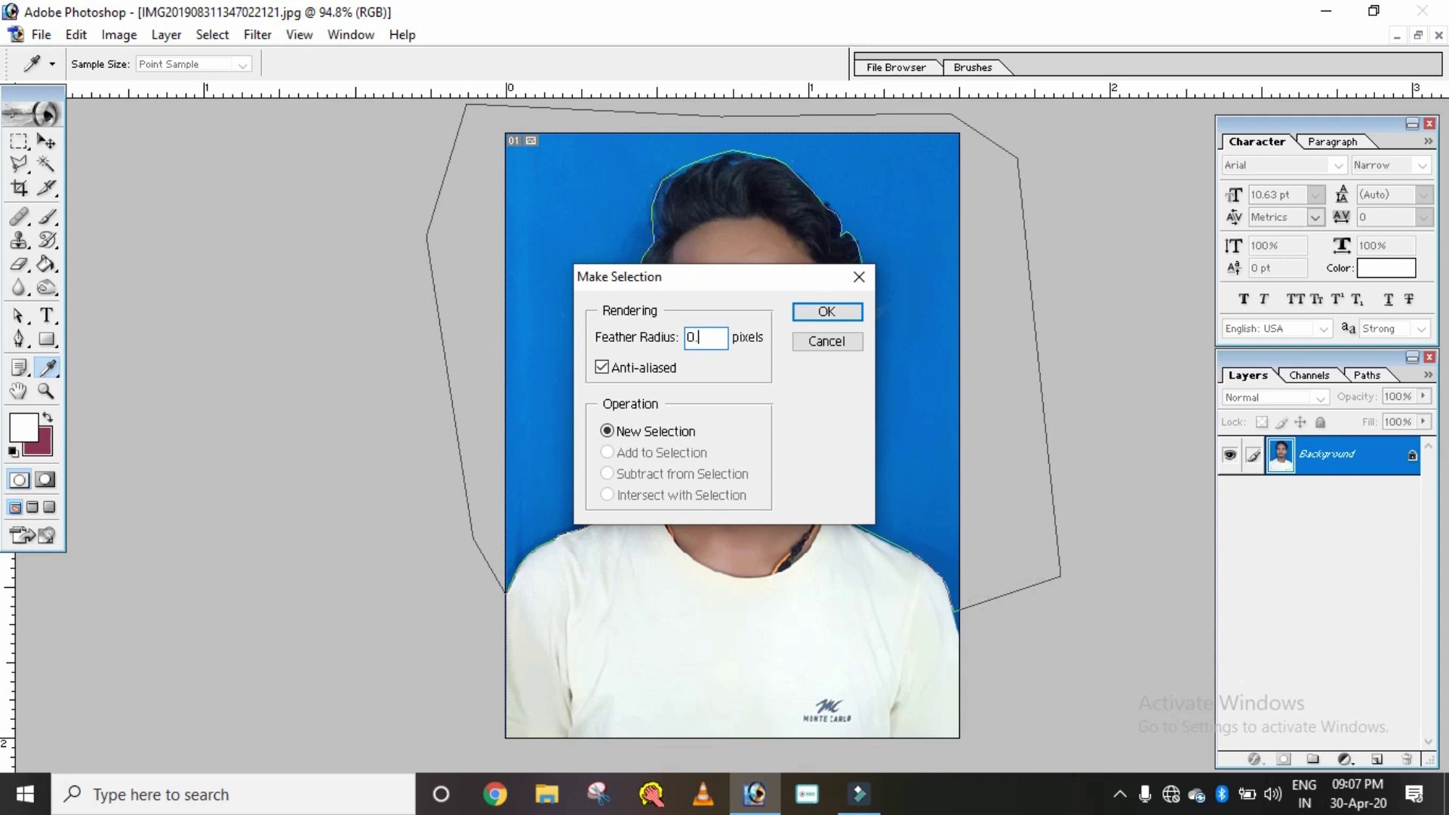
pyautogui.click(811, 314)
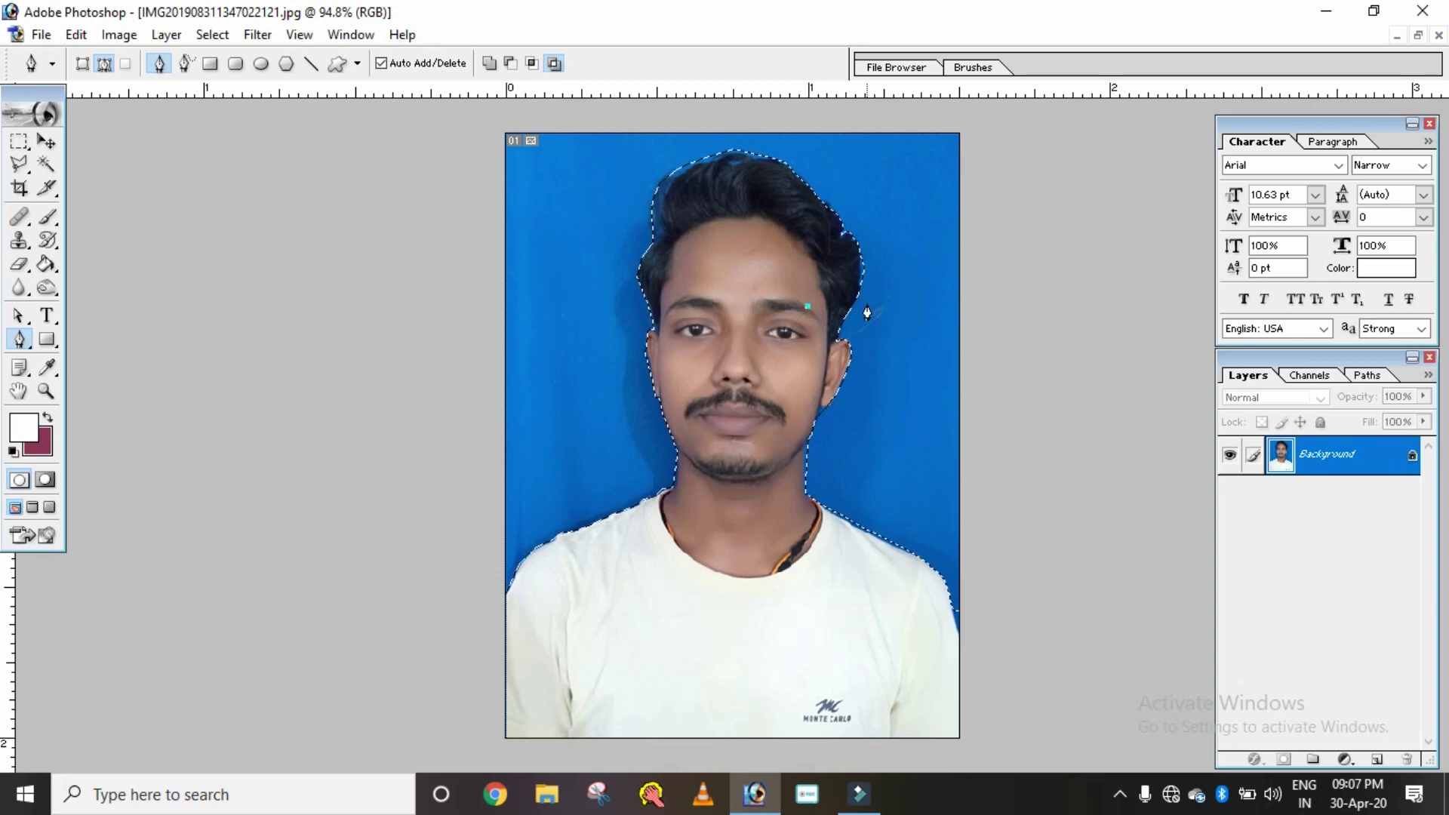
# Step: Set the background colour to blue-violet 4144CD and fill the selected backdrop with it
pyautogui.click(39, 449)
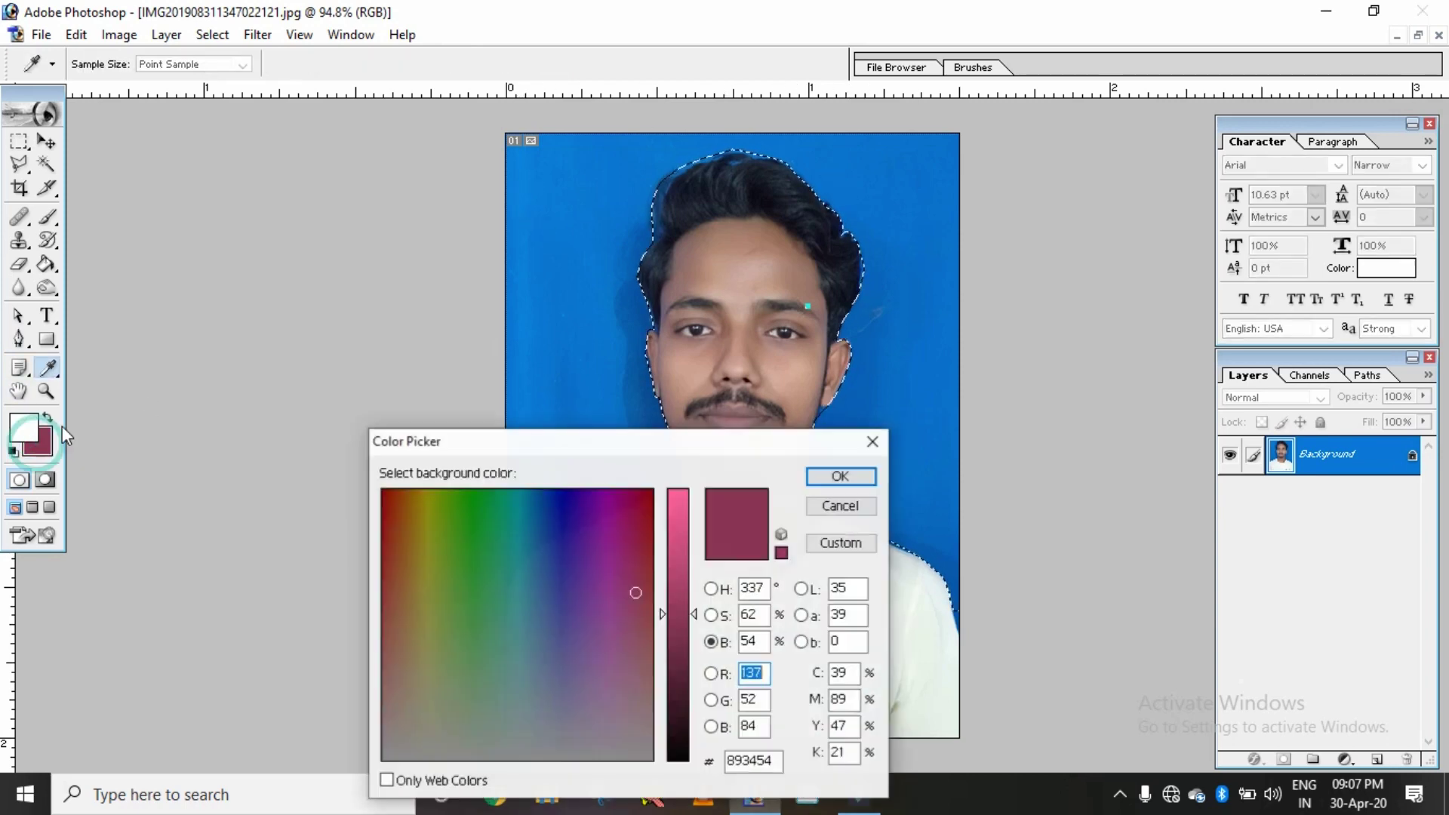
pyautogui.click(628, 396)
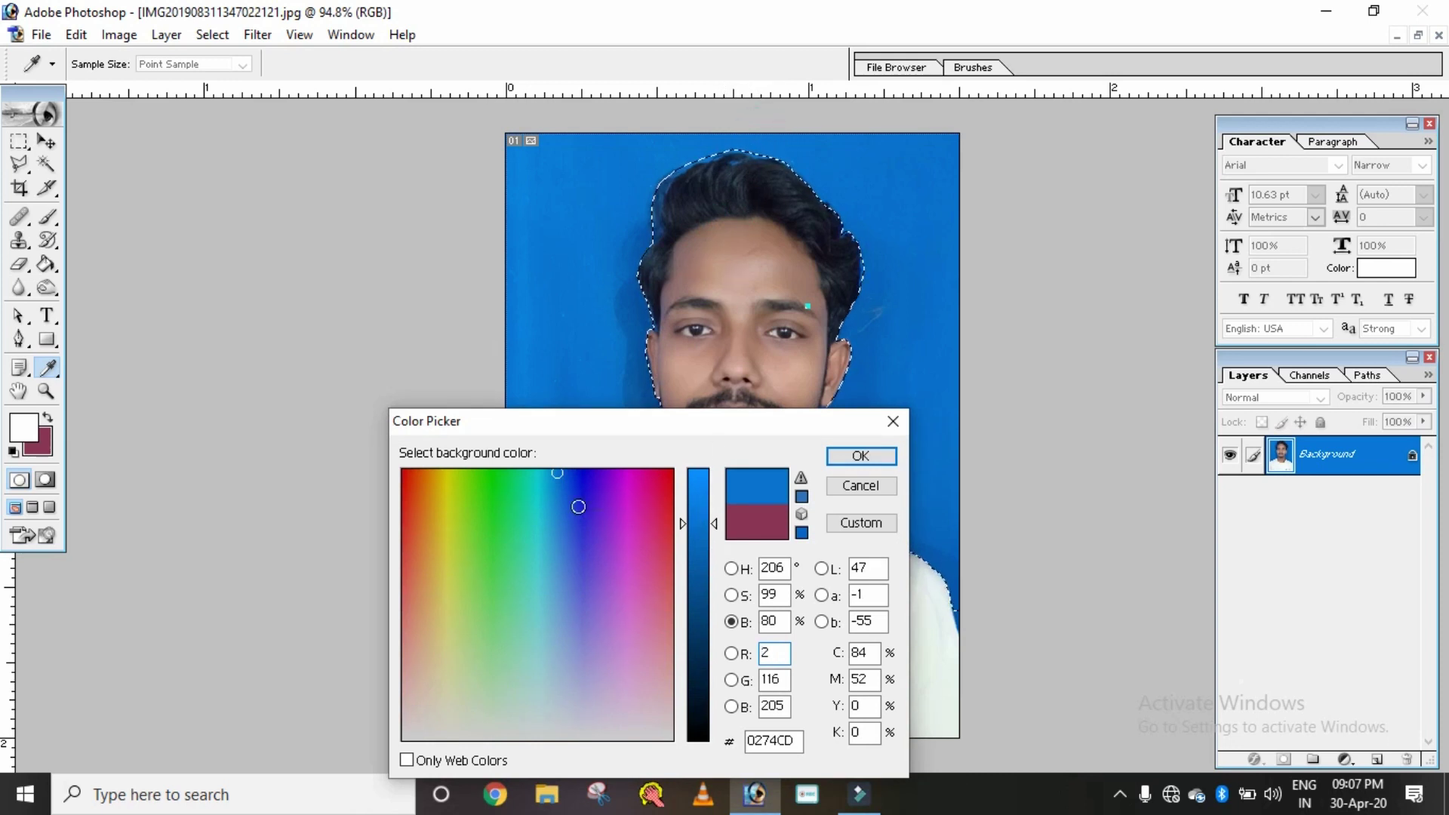
pyautogui.click(535, 531)
pyautogui.moveTo(535, 530); pyautogui.dragTo(581, 555)
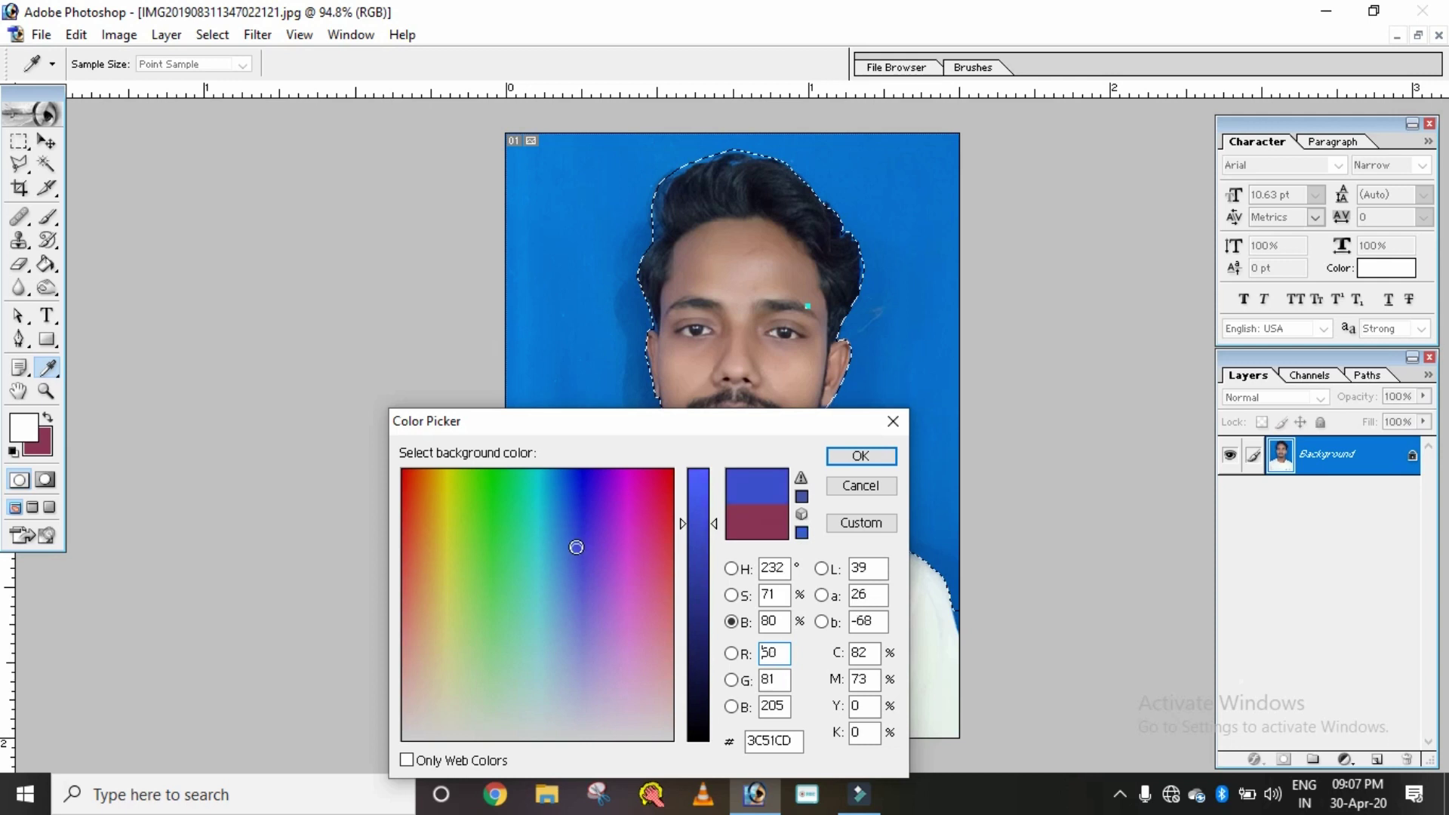
pyautogui.click(860, 456)
pyautogui.press('p')
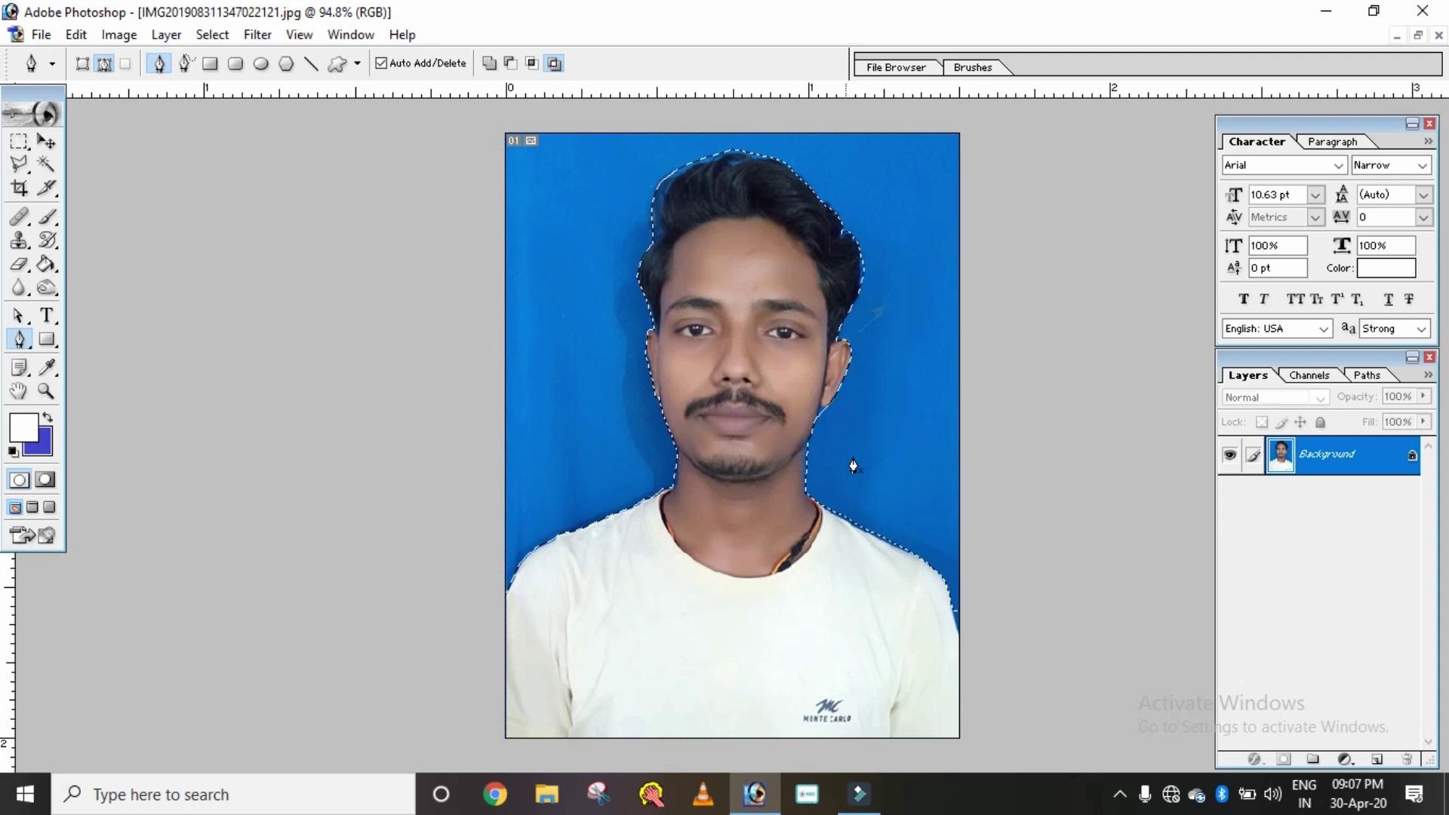
pyautogui.click(48, 367)
pyautogui.click(42, 444)
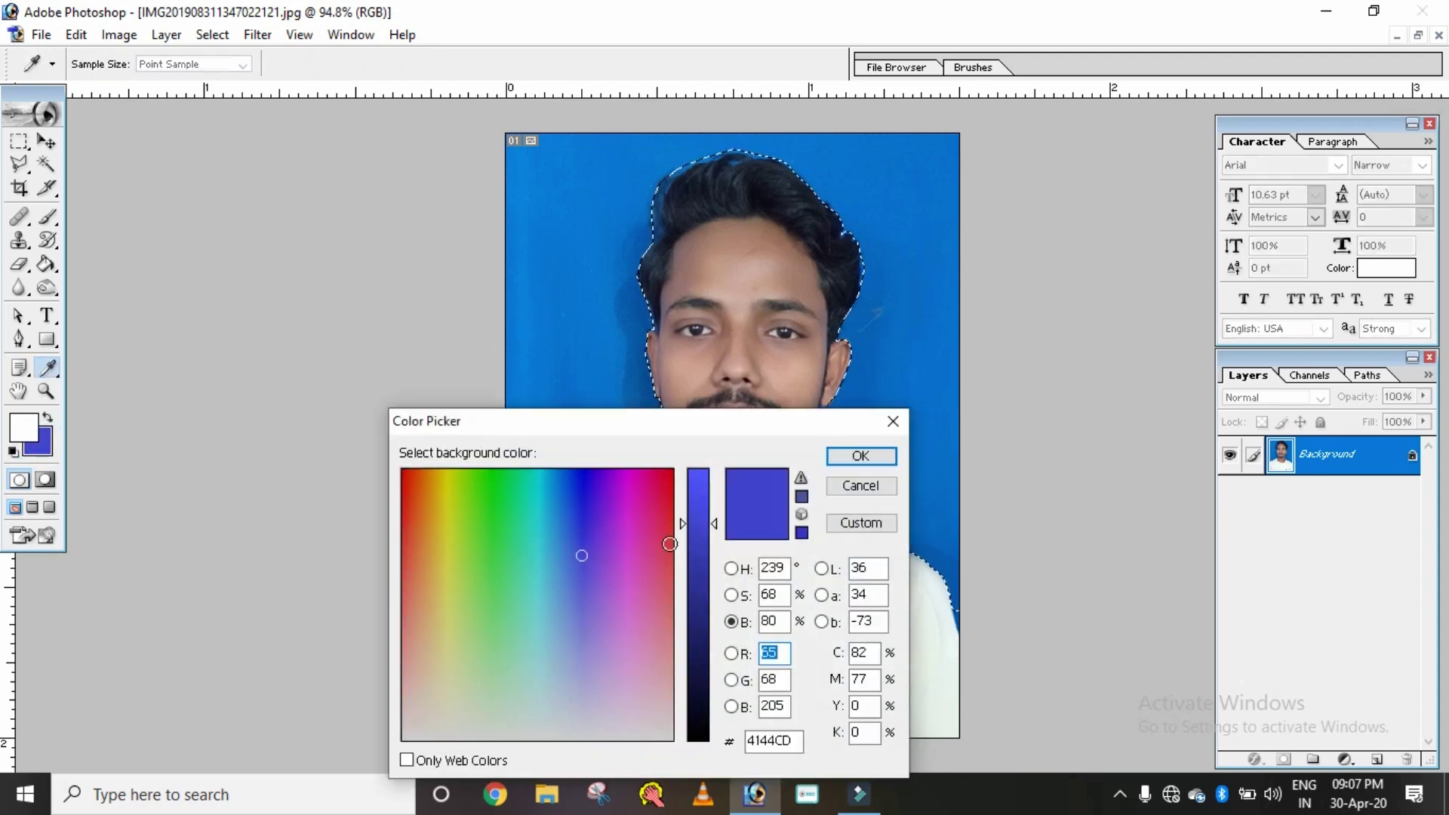
pyautogui.click(860, 456)
pyautogui.press('p')
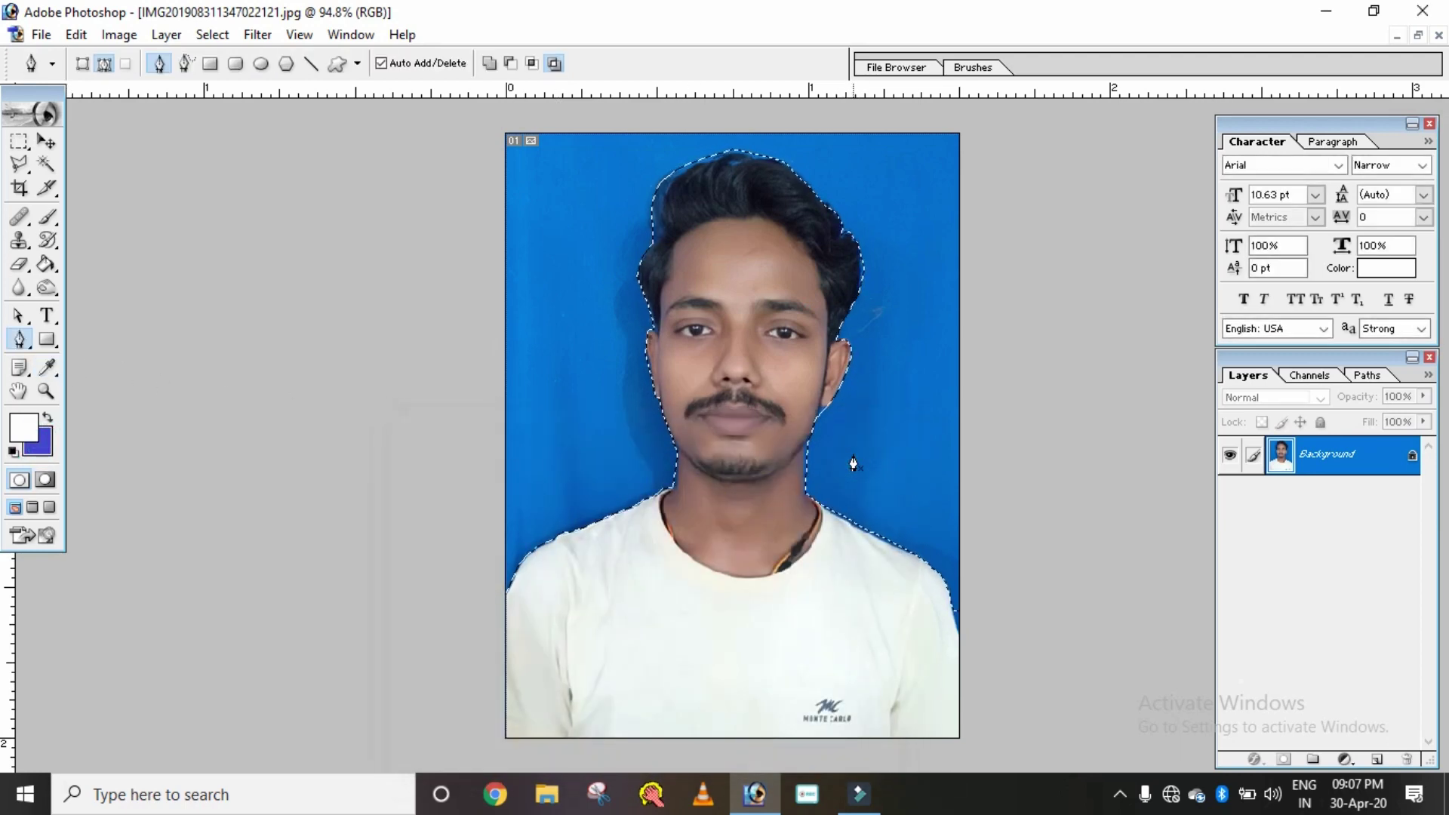
pyautogui.hotkey('ctrl', 'BackSpace')
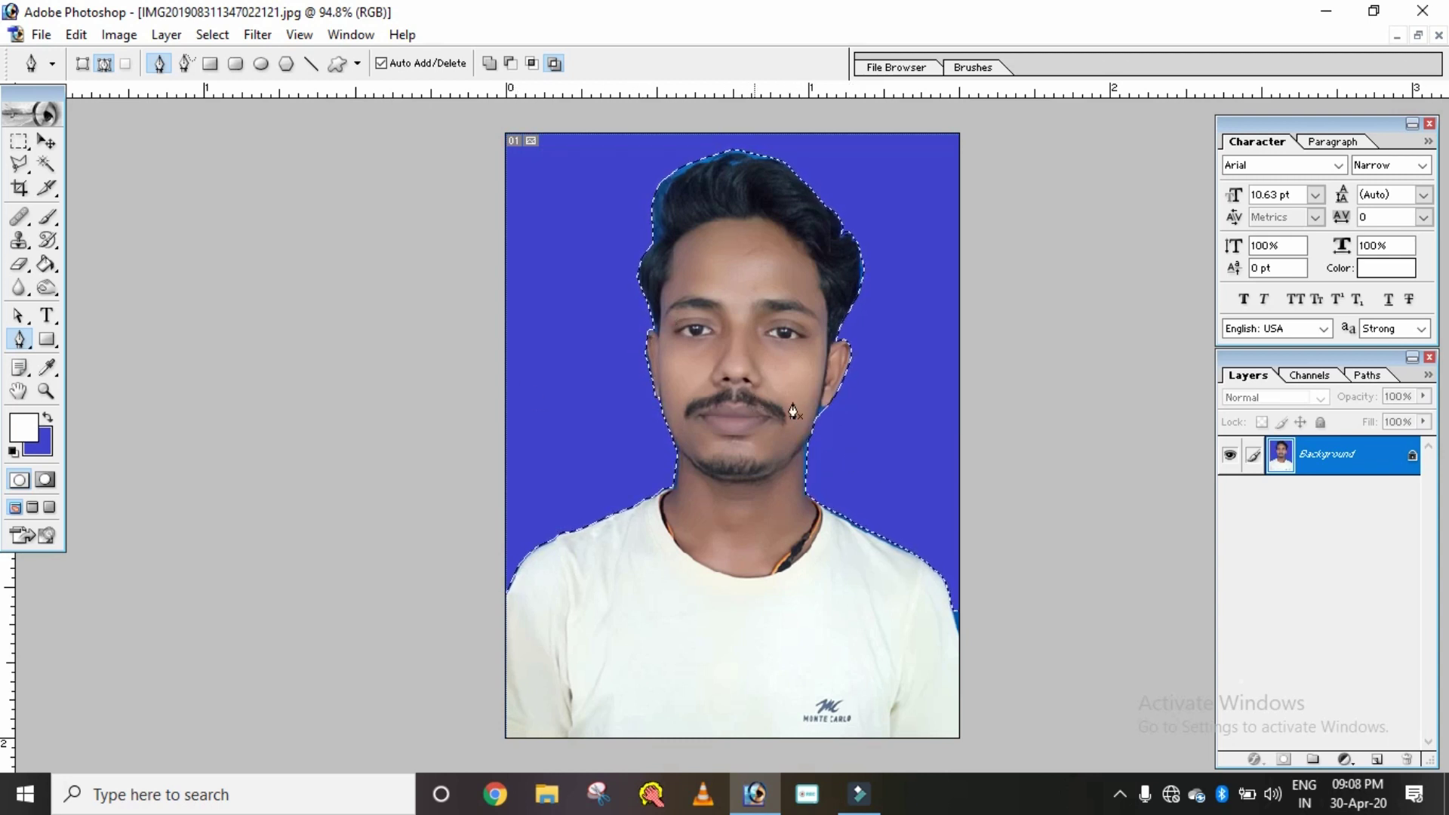
# Step: Clear the backdrop selection and zoom in and out to inspect the blue-violet fill
pyautogui.click(20, 188)
pyautogui.click(218, 272)
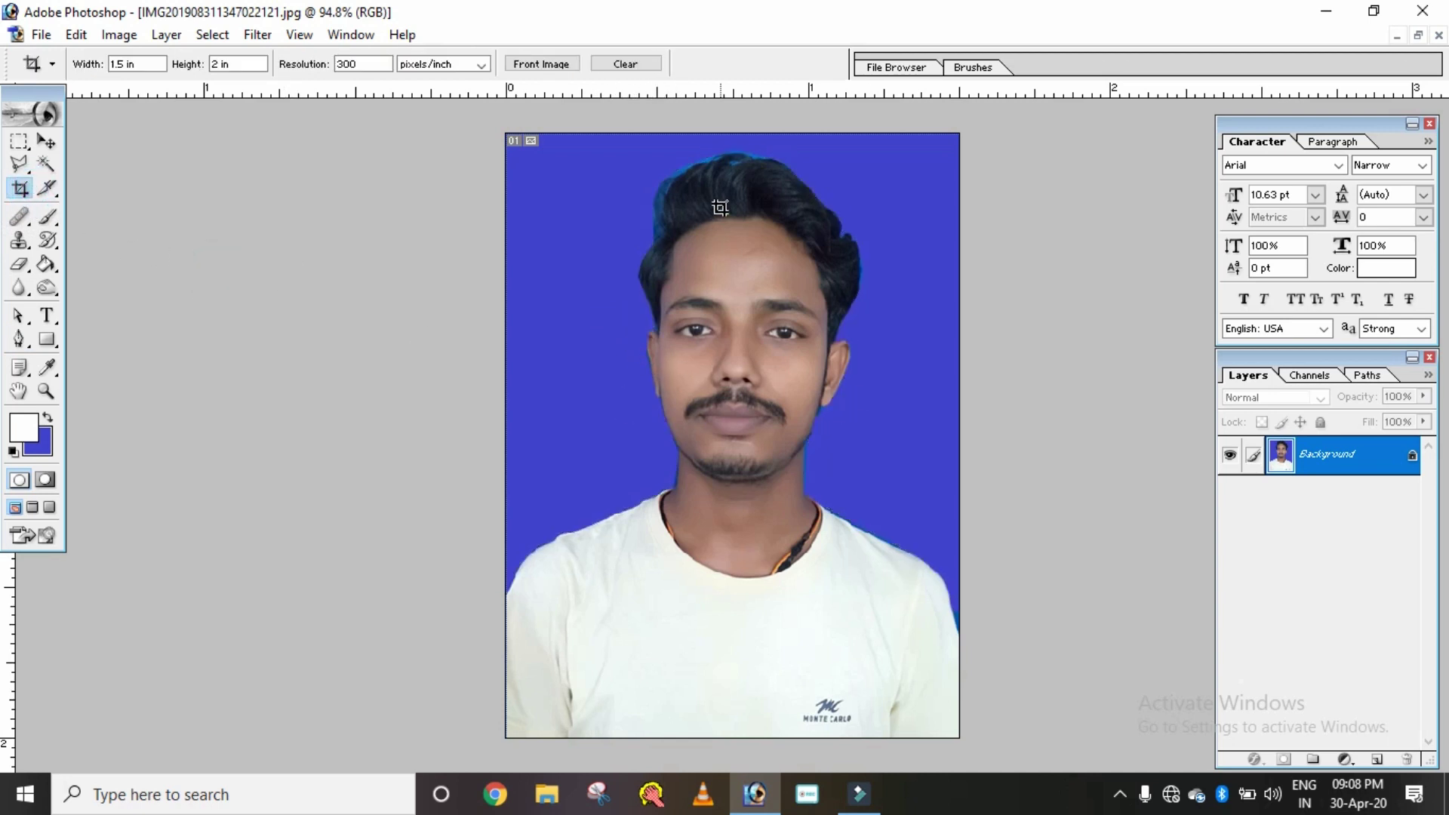
pyautogui.click(663, 168)
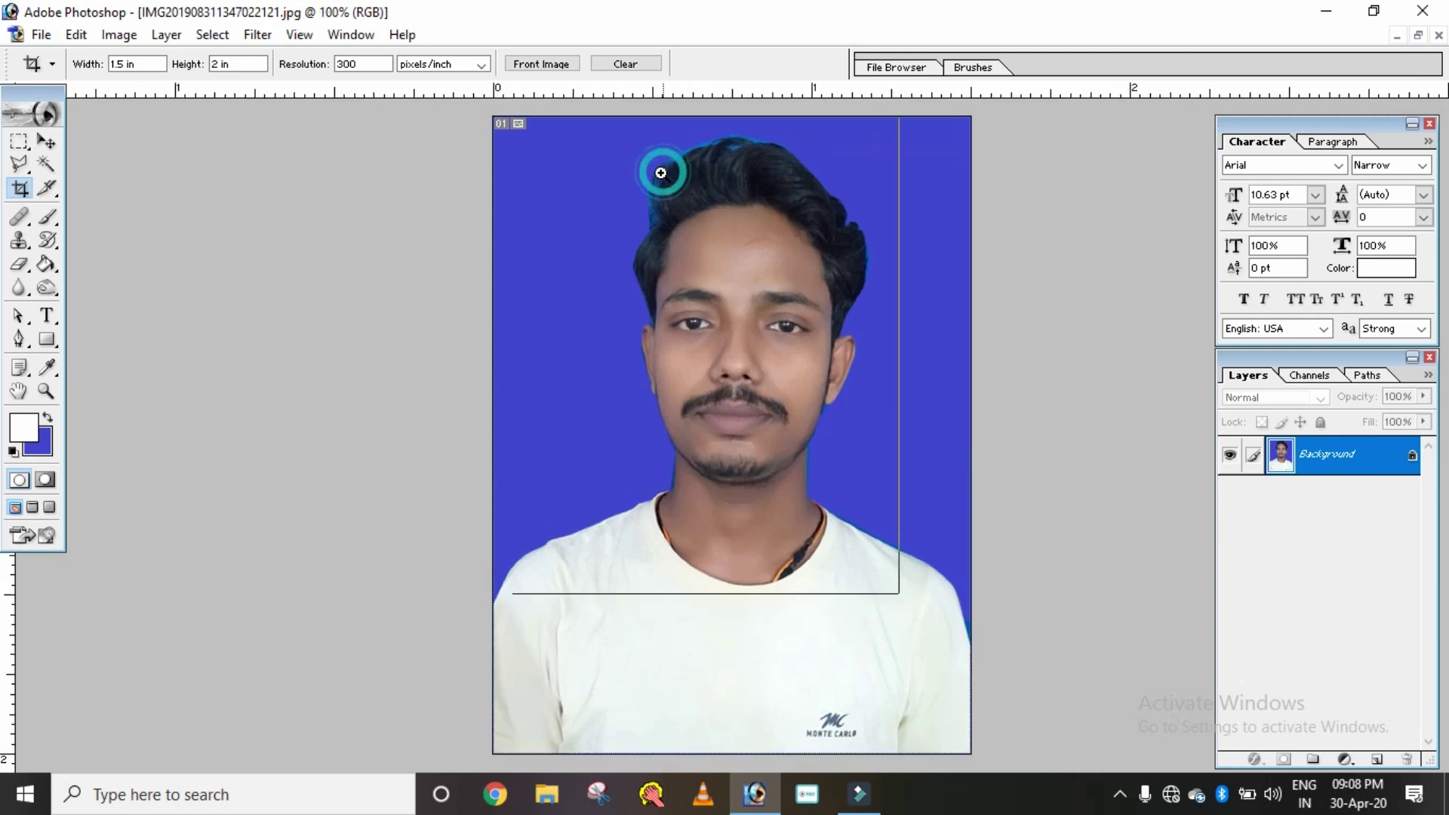
pyautogui.click(663, 232)
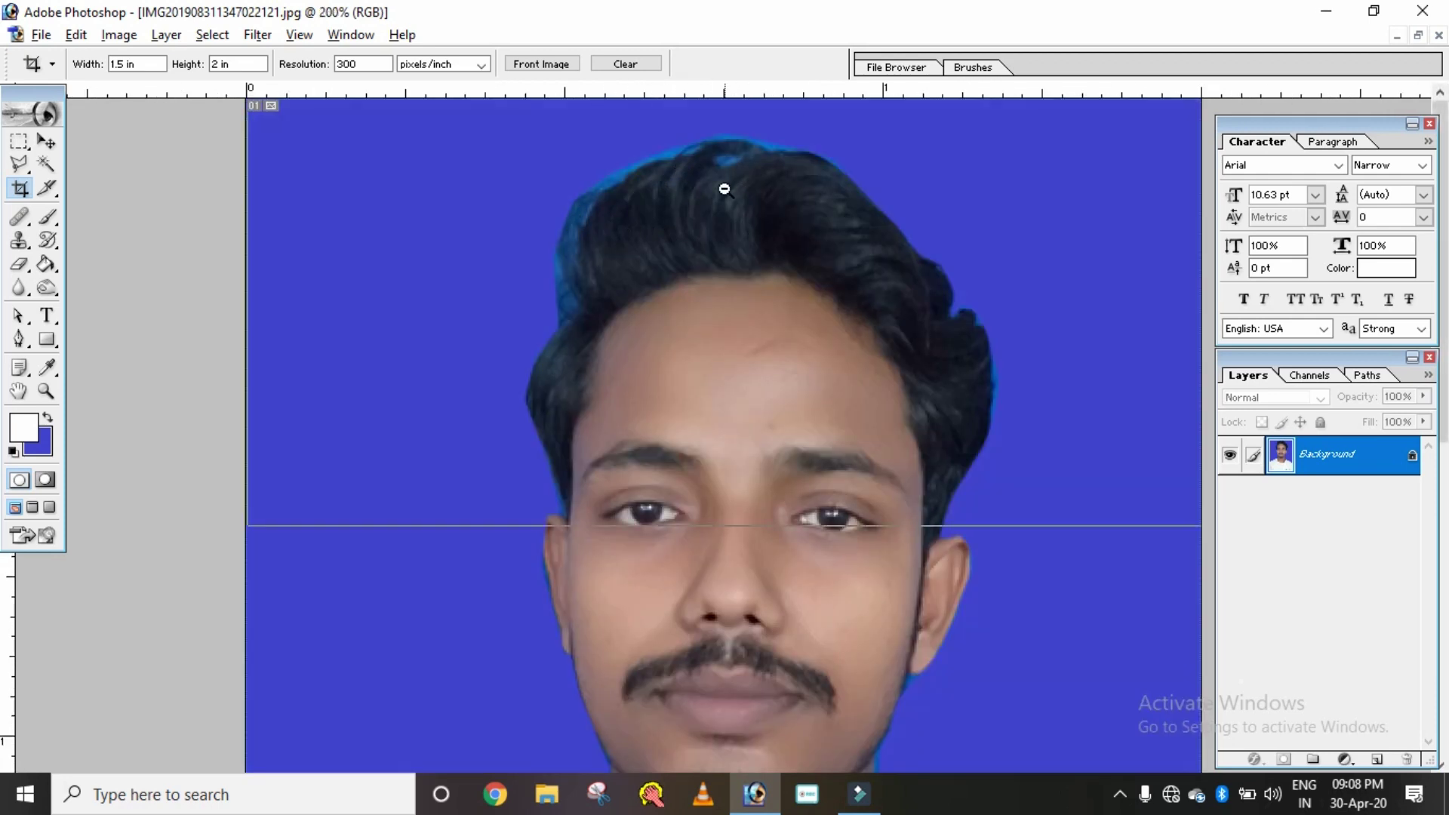
pyautogui.hotkey('ctrl', '-')
pyautogui.hotkey('ctrl', '-')
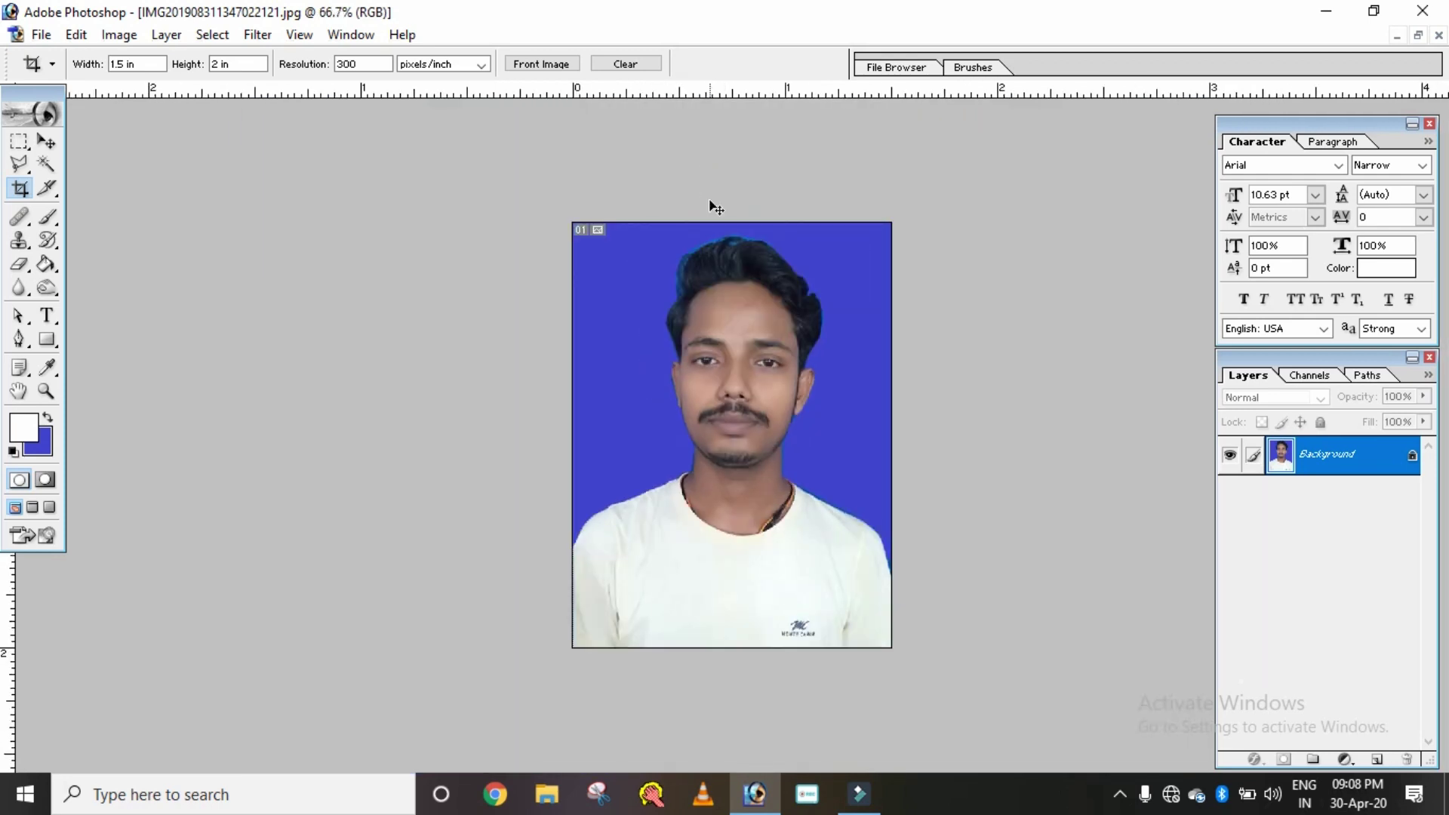
pyautogui.hotkey('ctrl', '0')
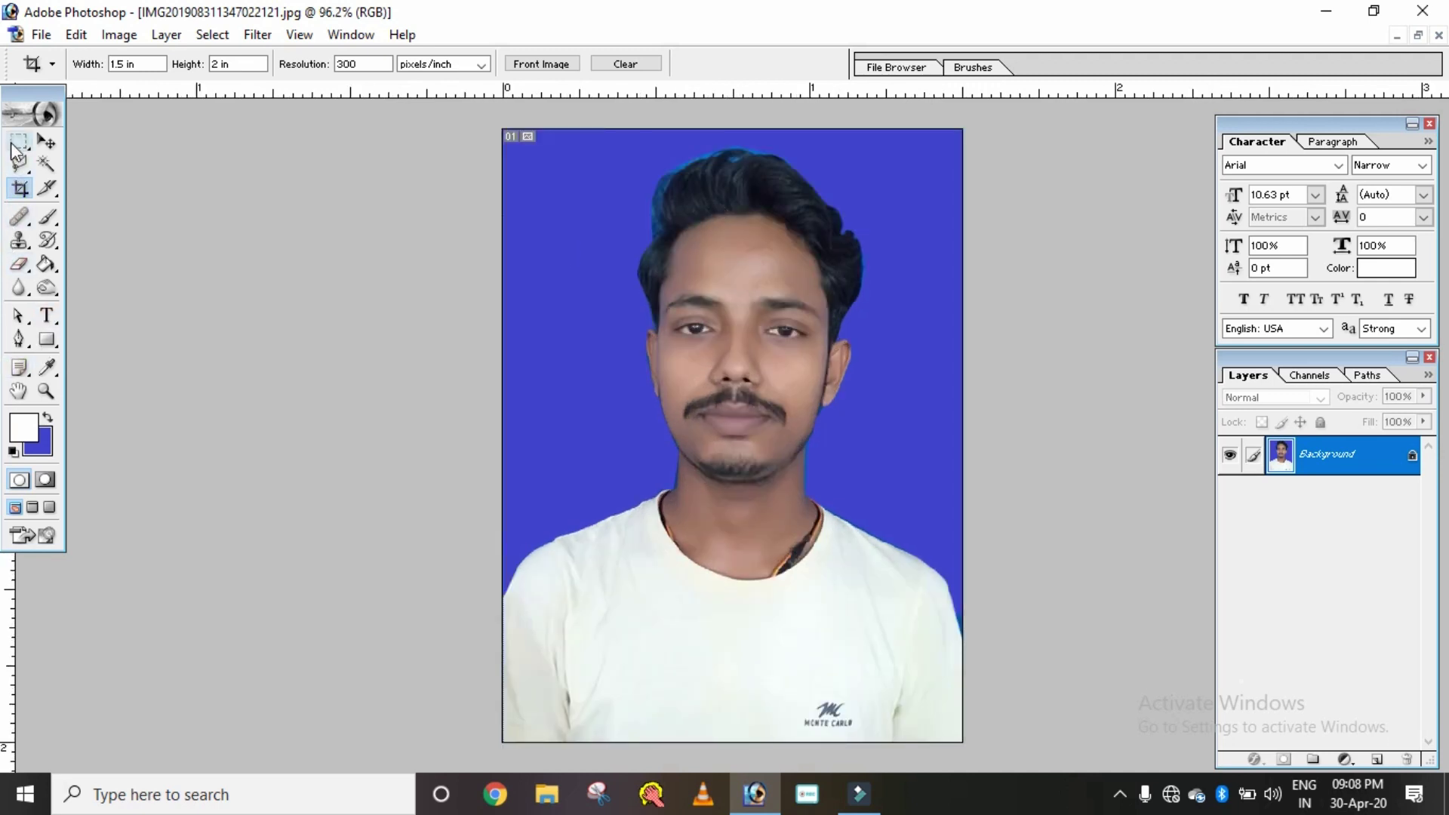
pyautogui.click(14, 144)
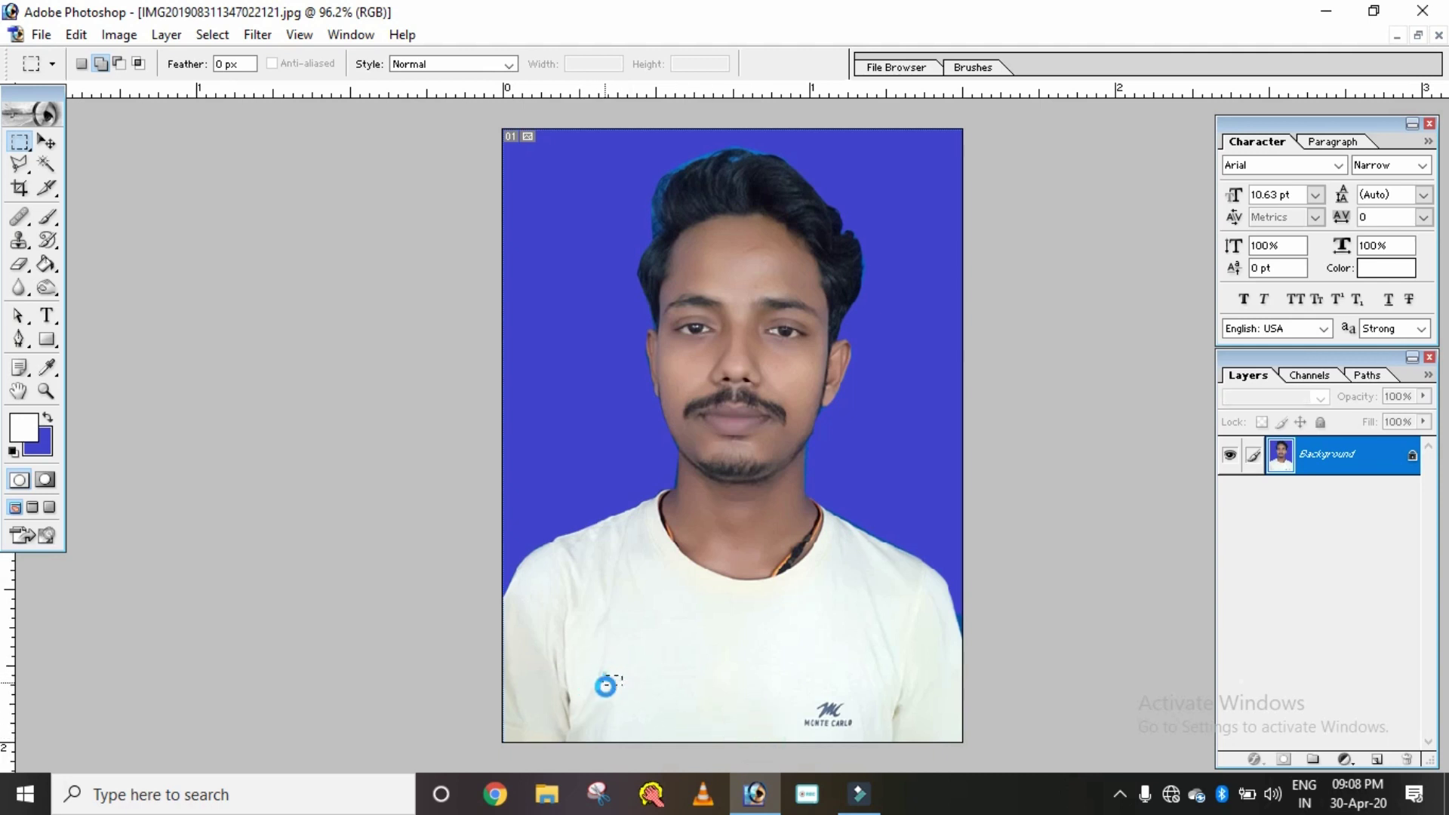
# Step: Remove the tiny stray selection and switch to the Type tool
pyautogui.rightClick(608, 683)
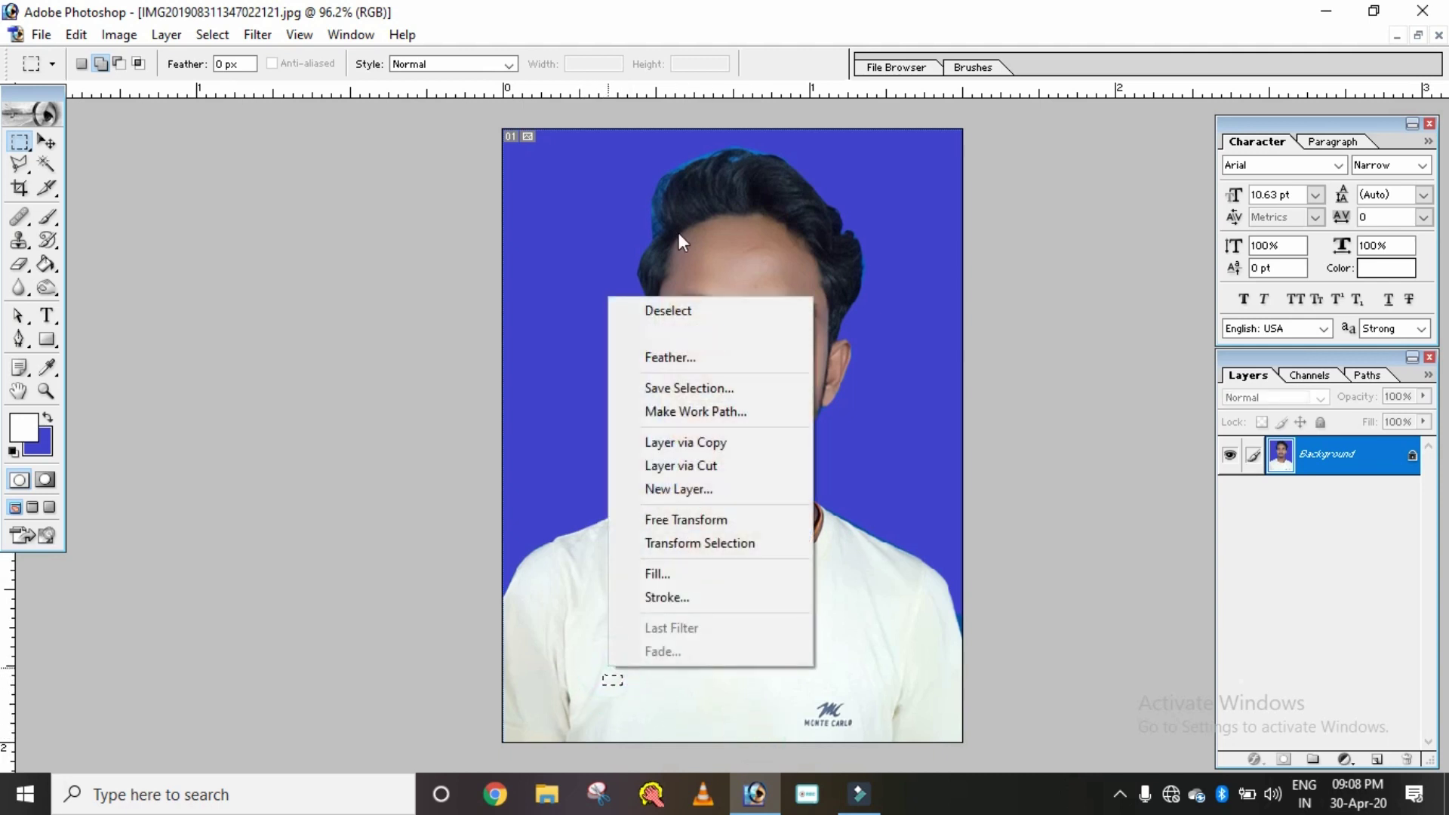
pyautogui.click(665, 310)
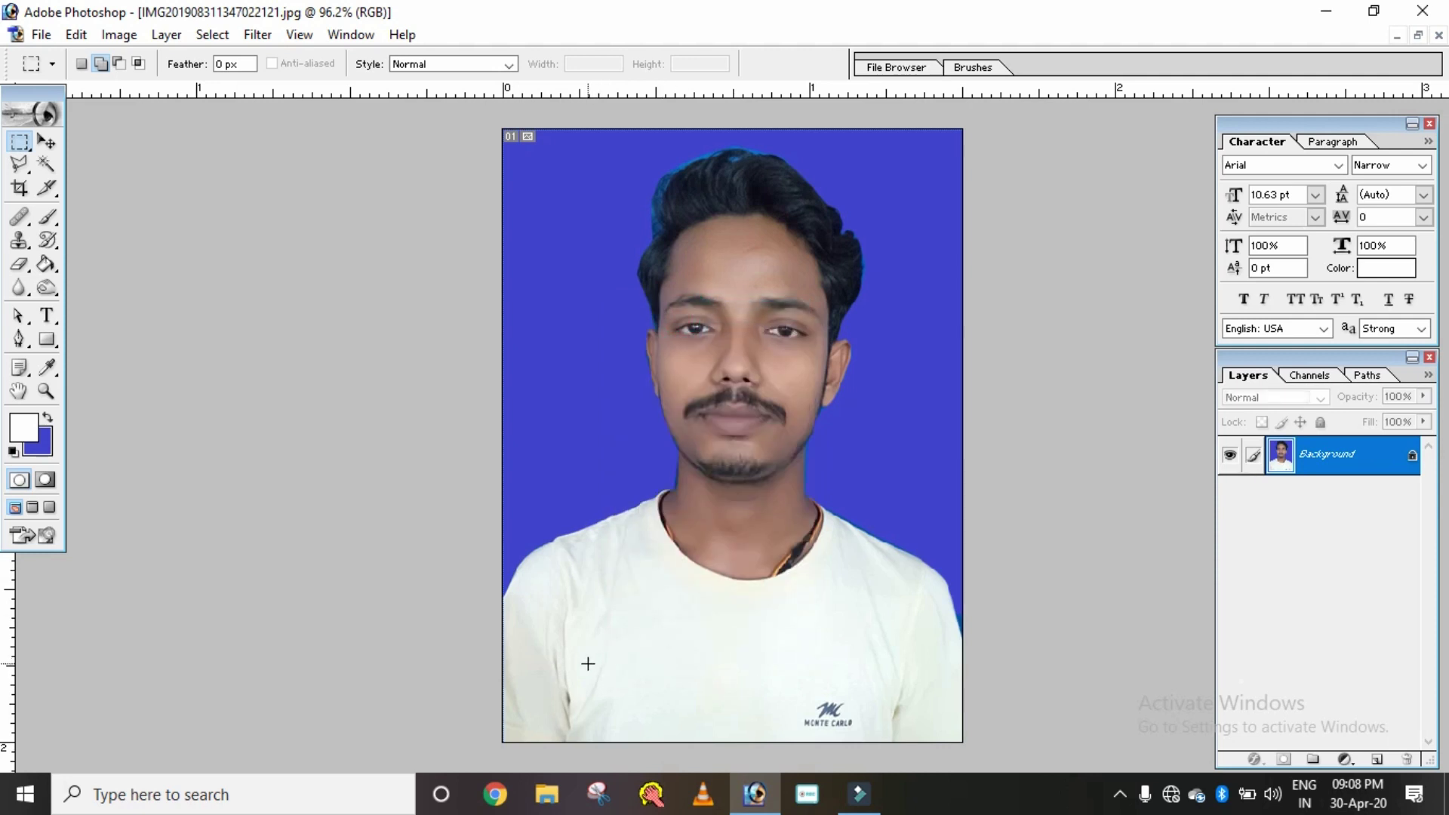
pyautogui.click(49, 319)
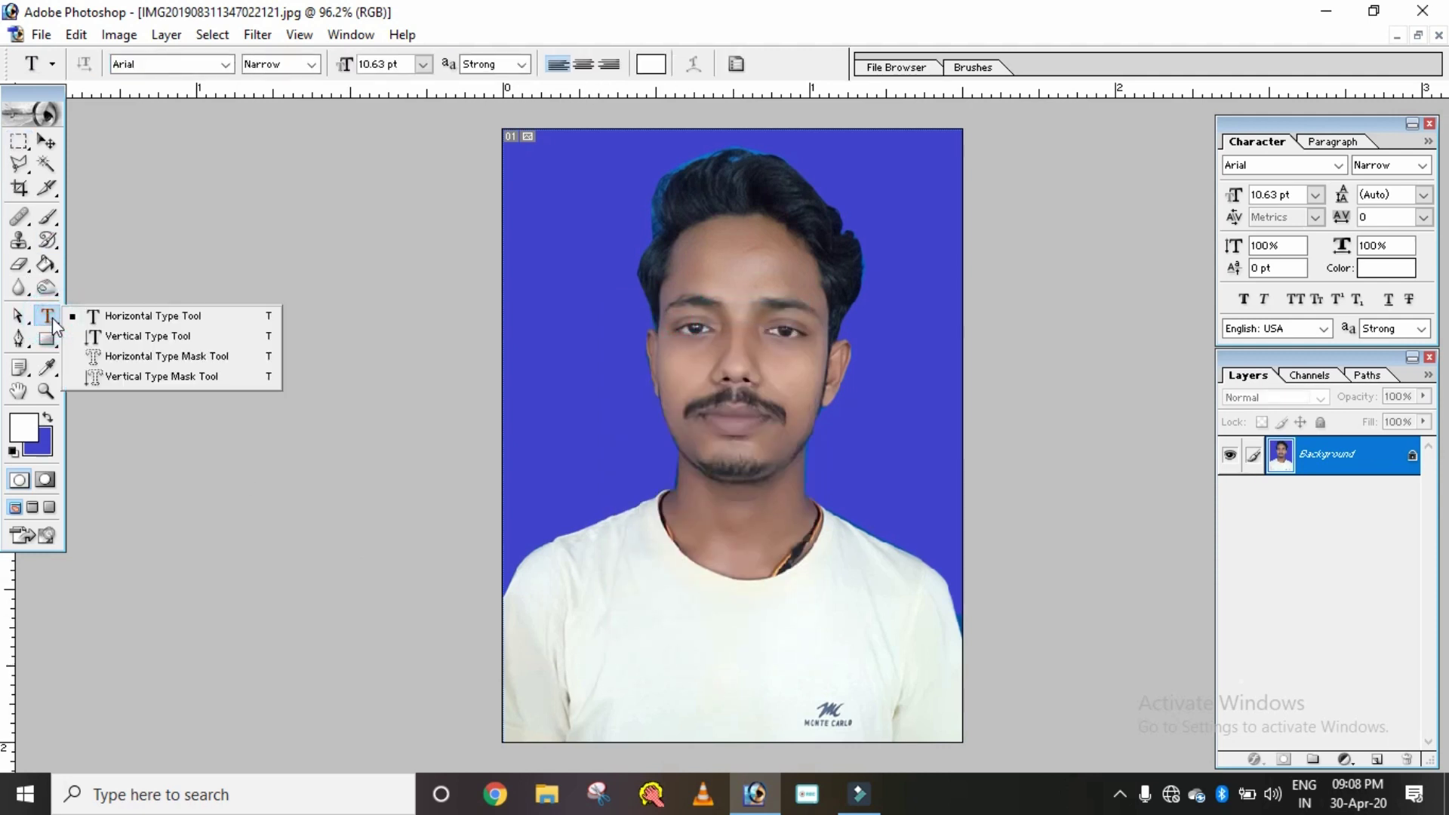
# Step: Draw a horizontal text box across the shirt and enter the channel-name caption in black
pyautogui.click(148, 320)
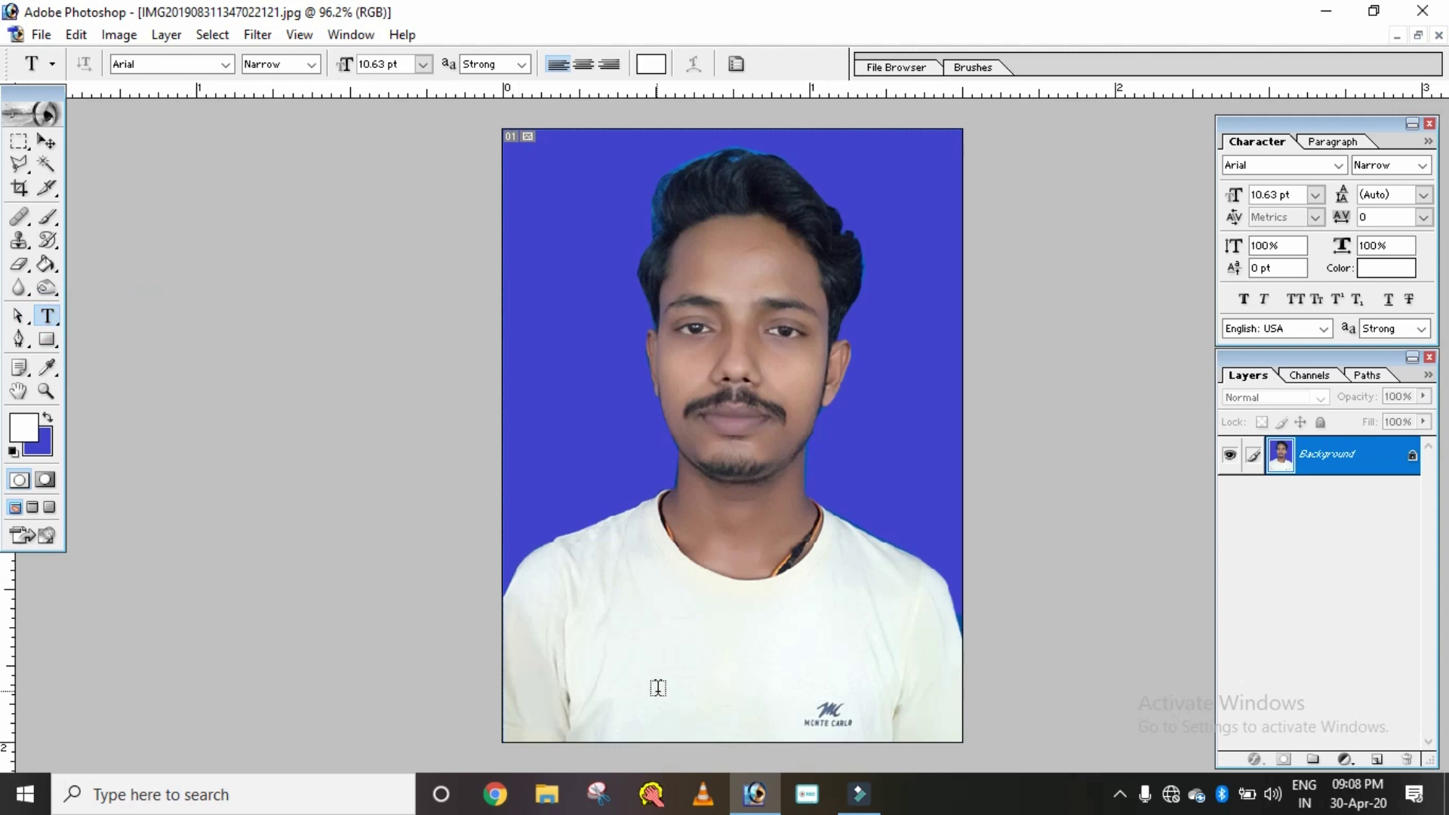
pyautogui.moveTo(614, 694); pyautogui.dragTo(908, 722)
pyautogui.moveTo(908, 722); pyautogui.dragTo(906, 742)
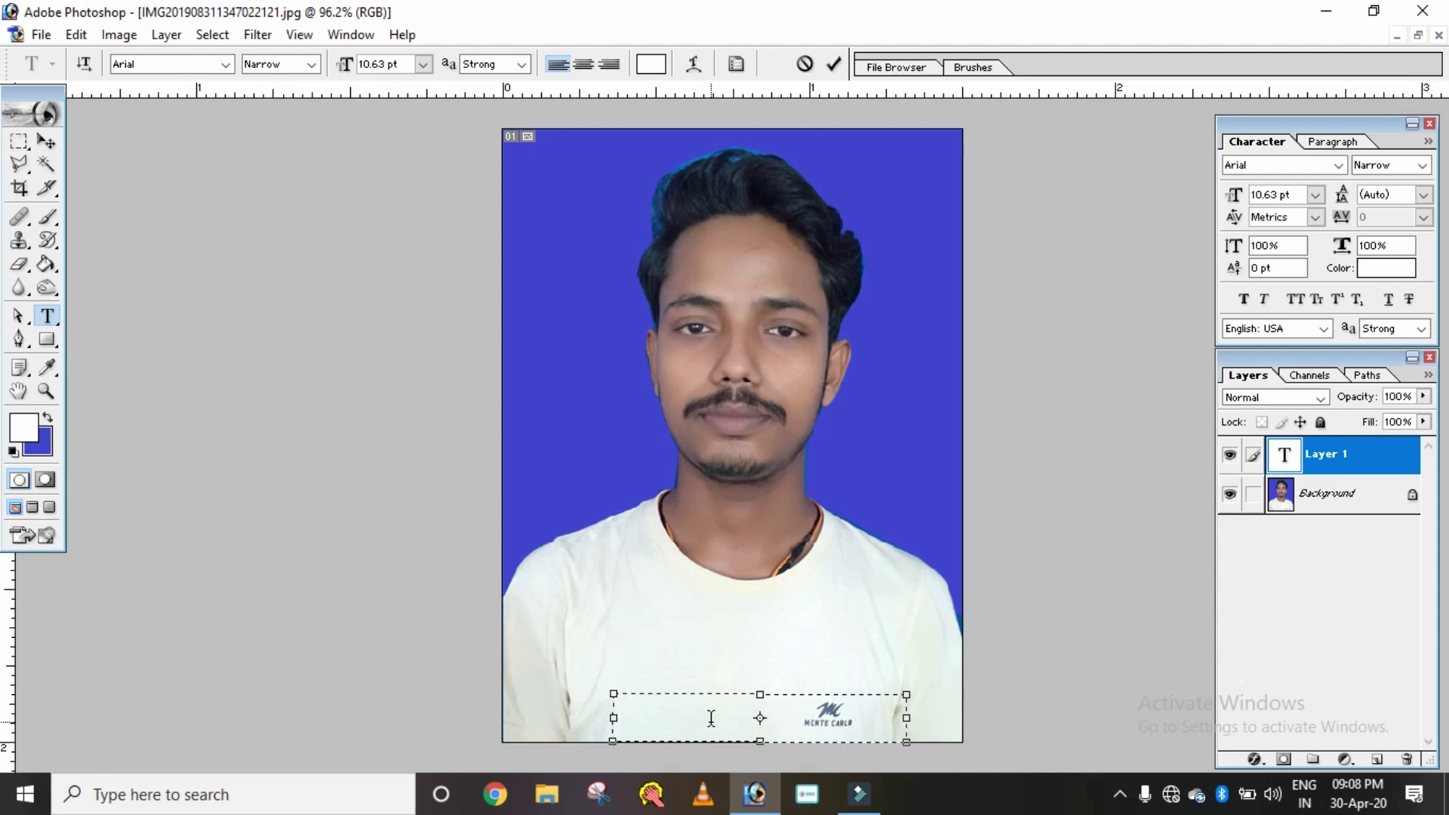
pyautogui.write('nxjng')
pyautogui.hotkey('ctrl', 'a')
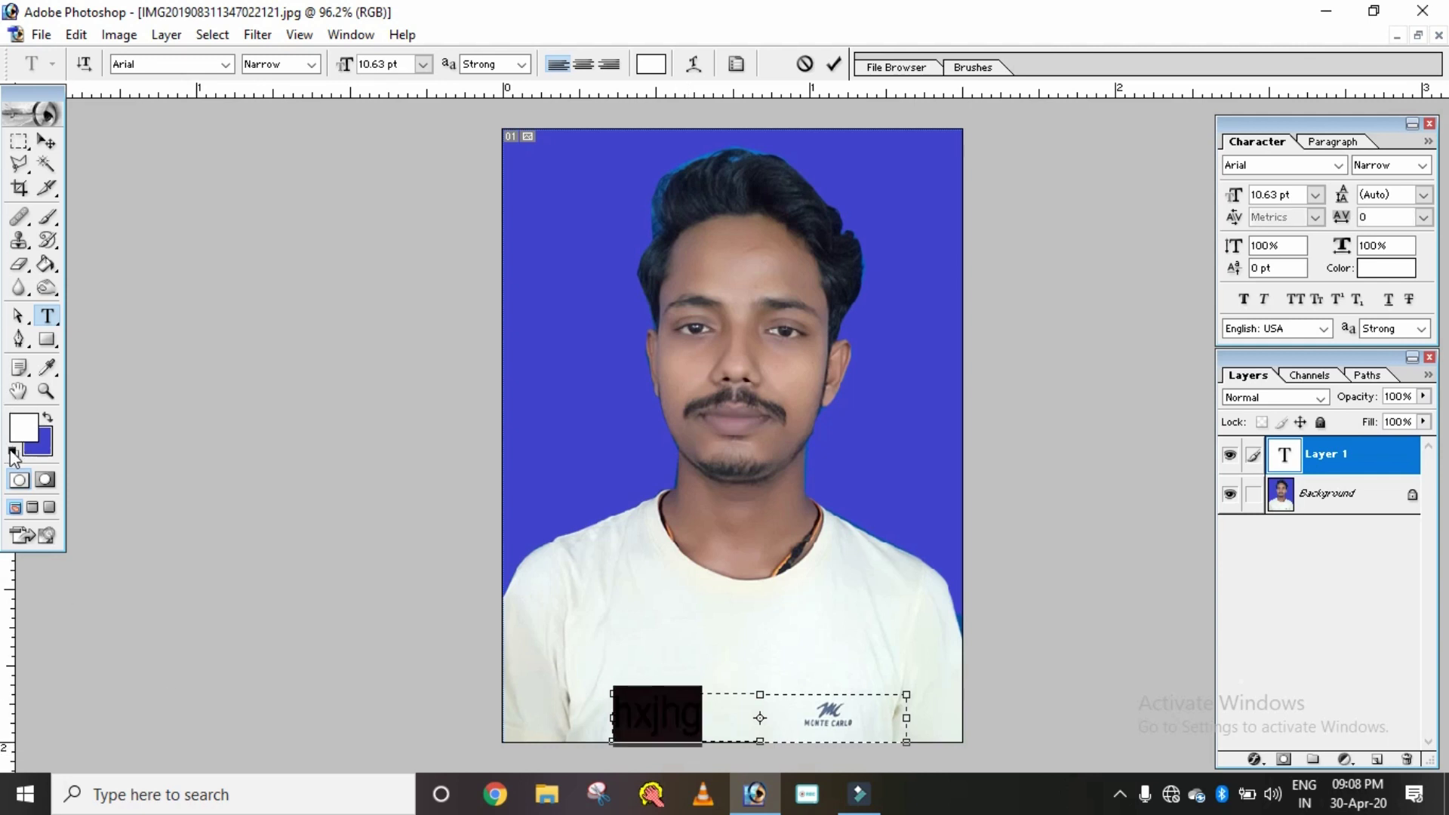
pyautogui.click(12, 453)
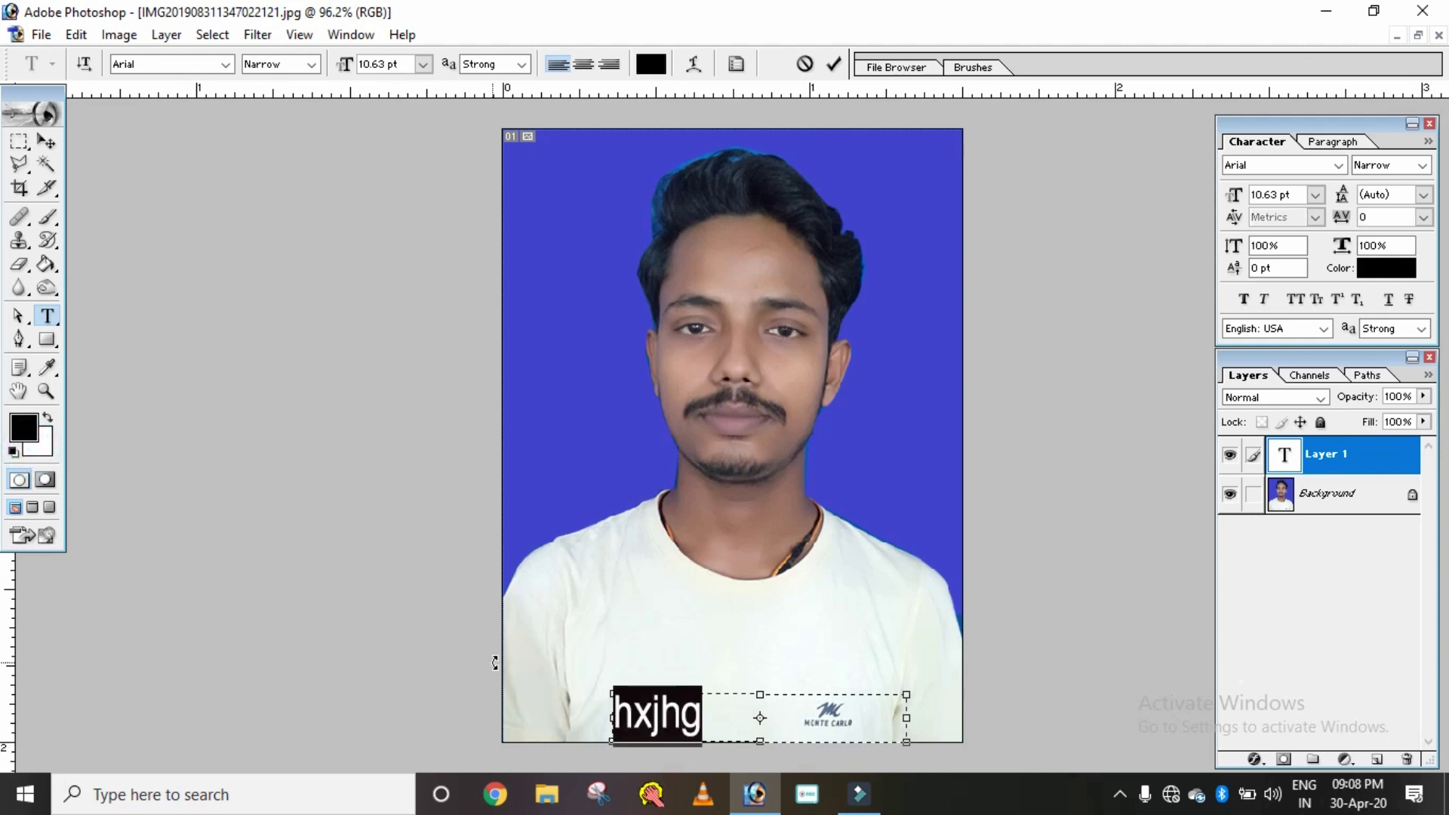
pyautogui.write('Rishu')
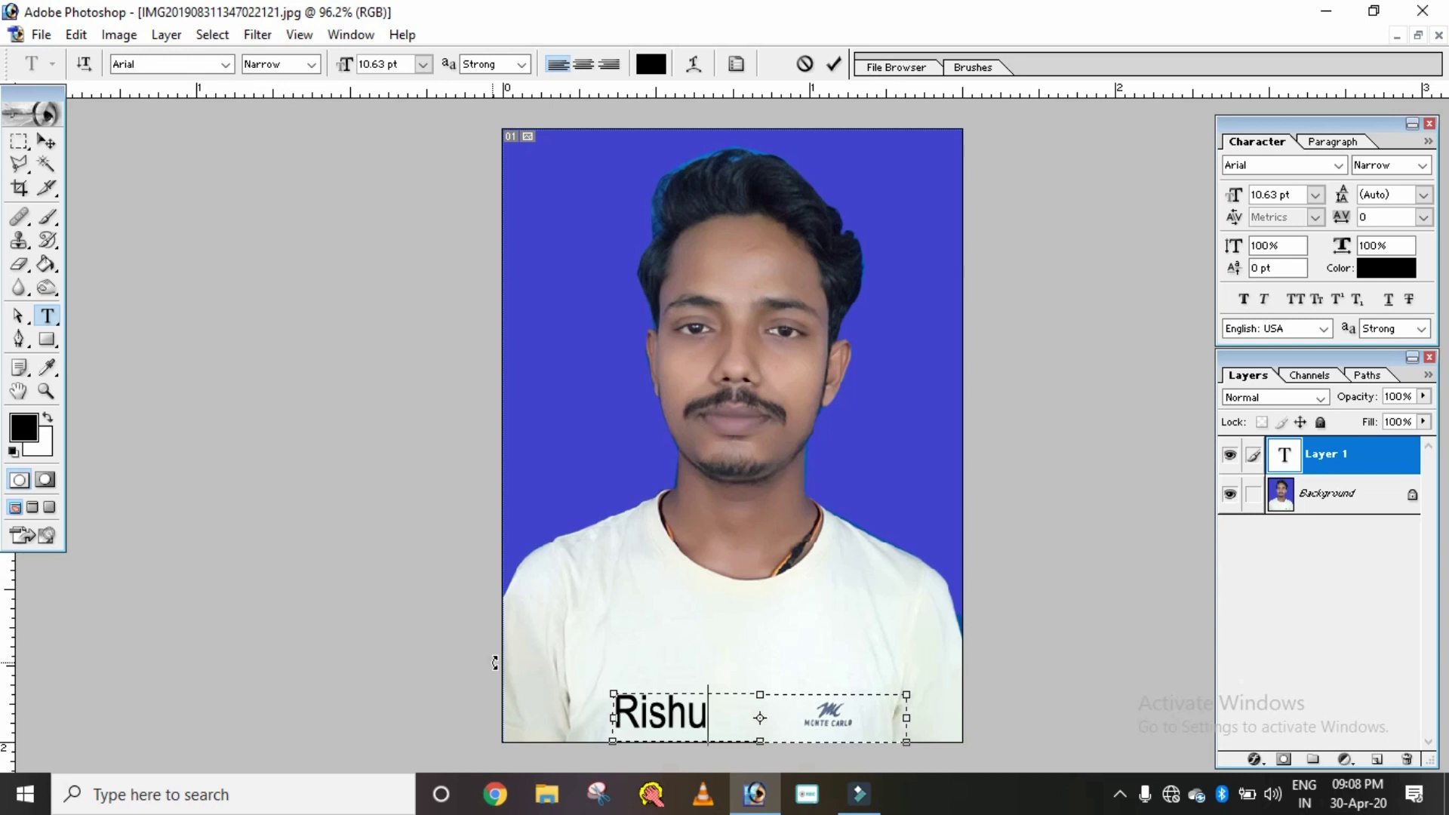
pyautogui.write(' tech')
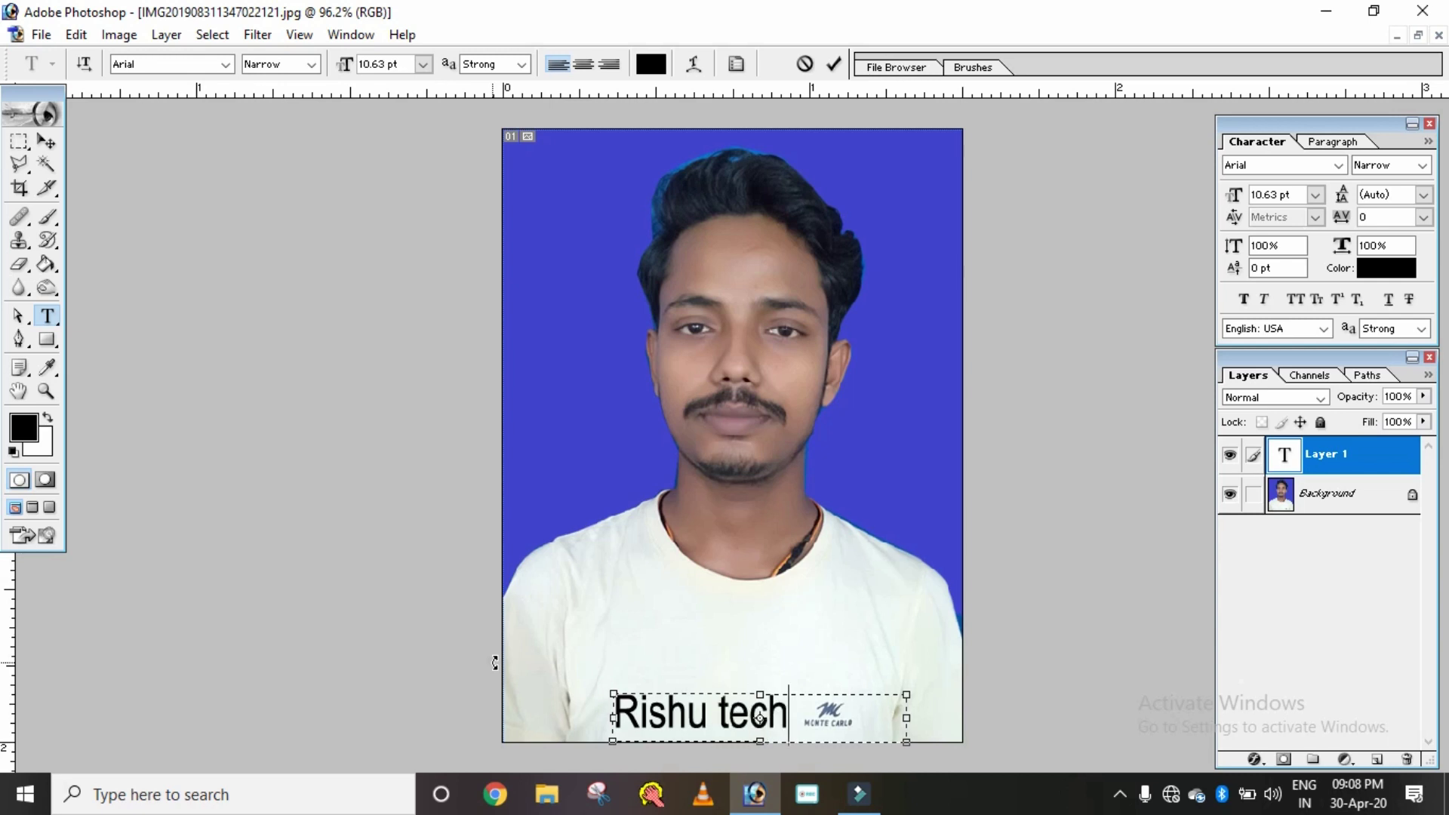
pyautogui.write(' info')
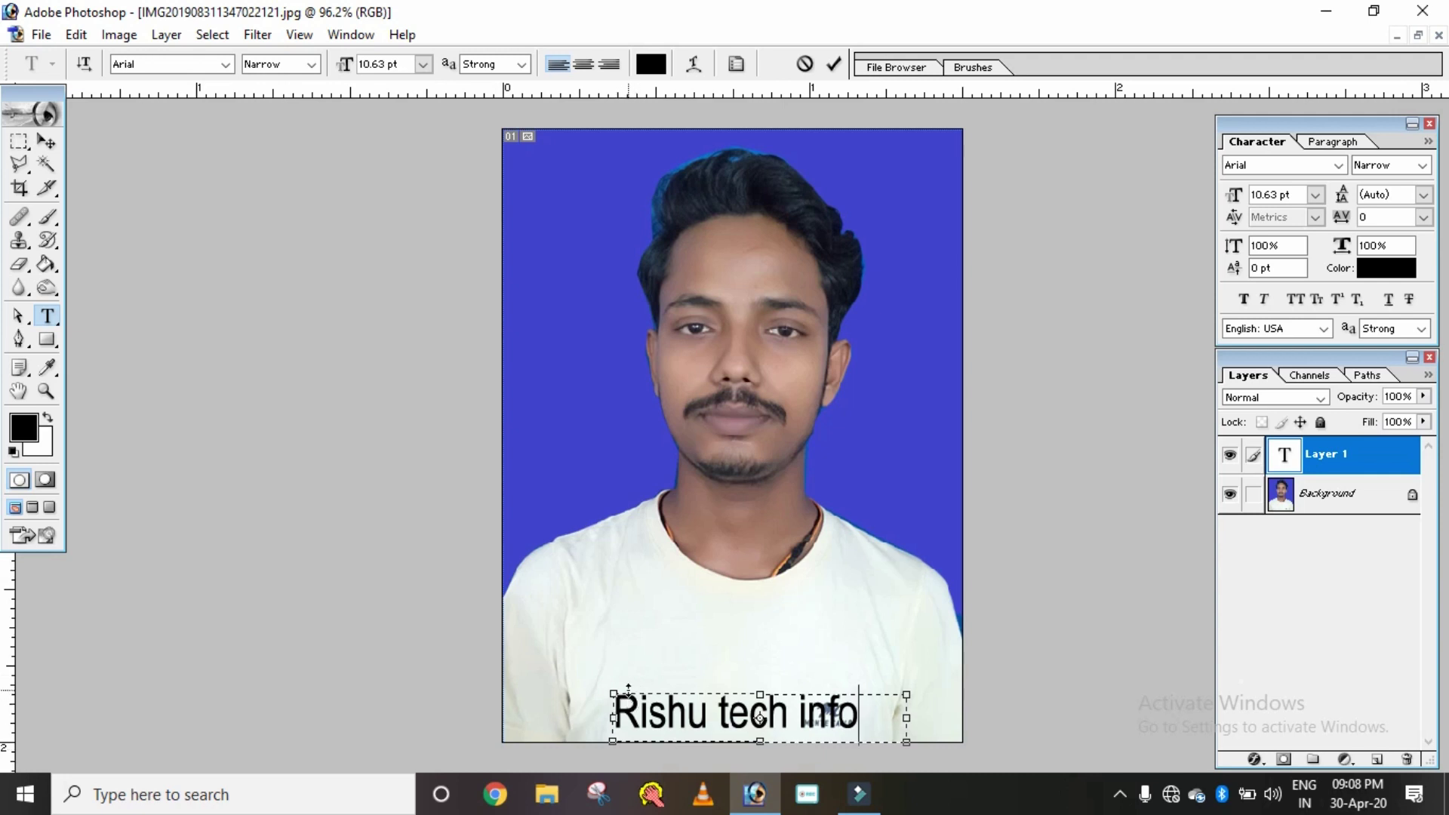
pyautogui.press('Home')
pyautogui.click(694, 709)
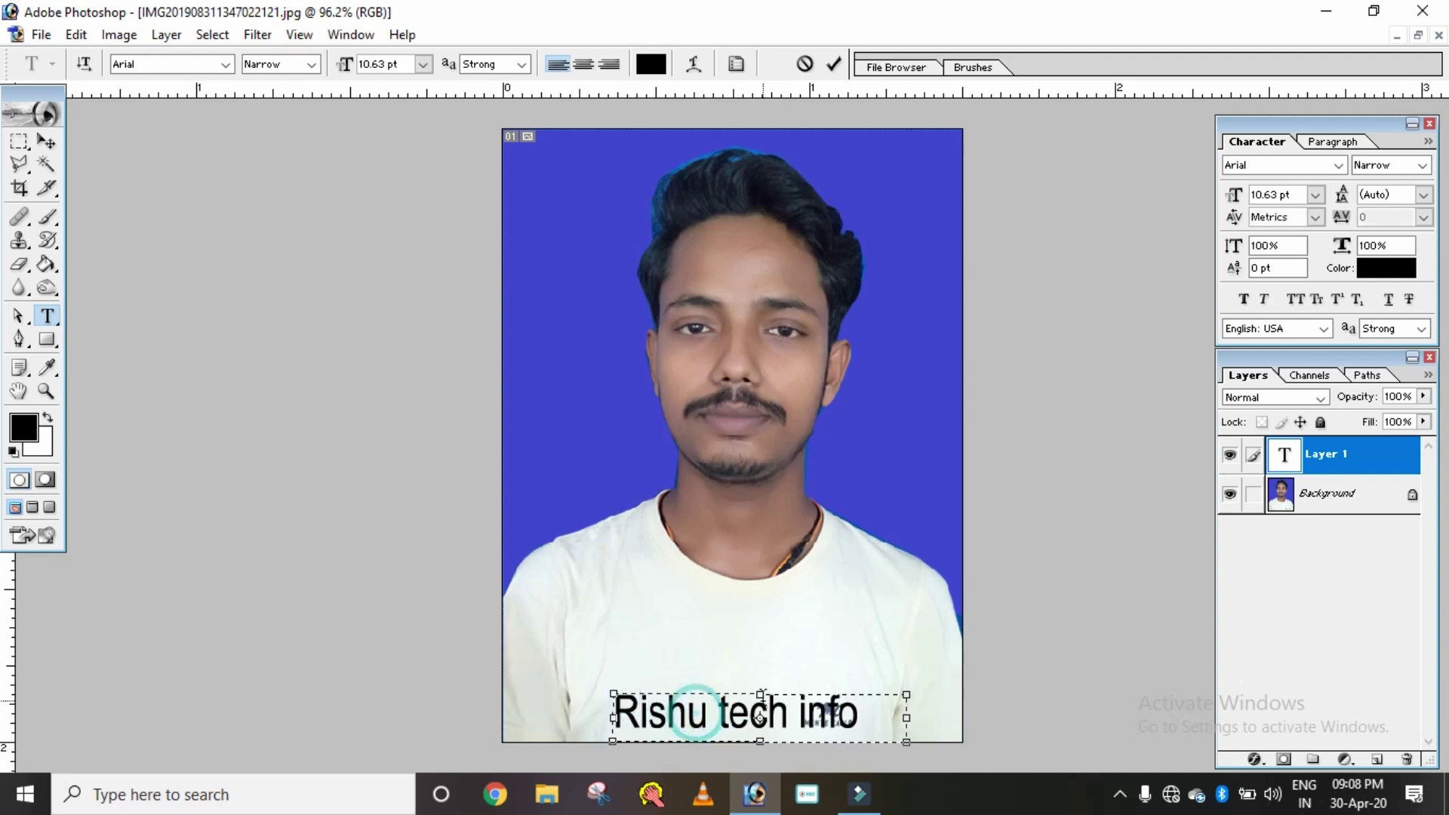
pyautogui.click(747, 690)
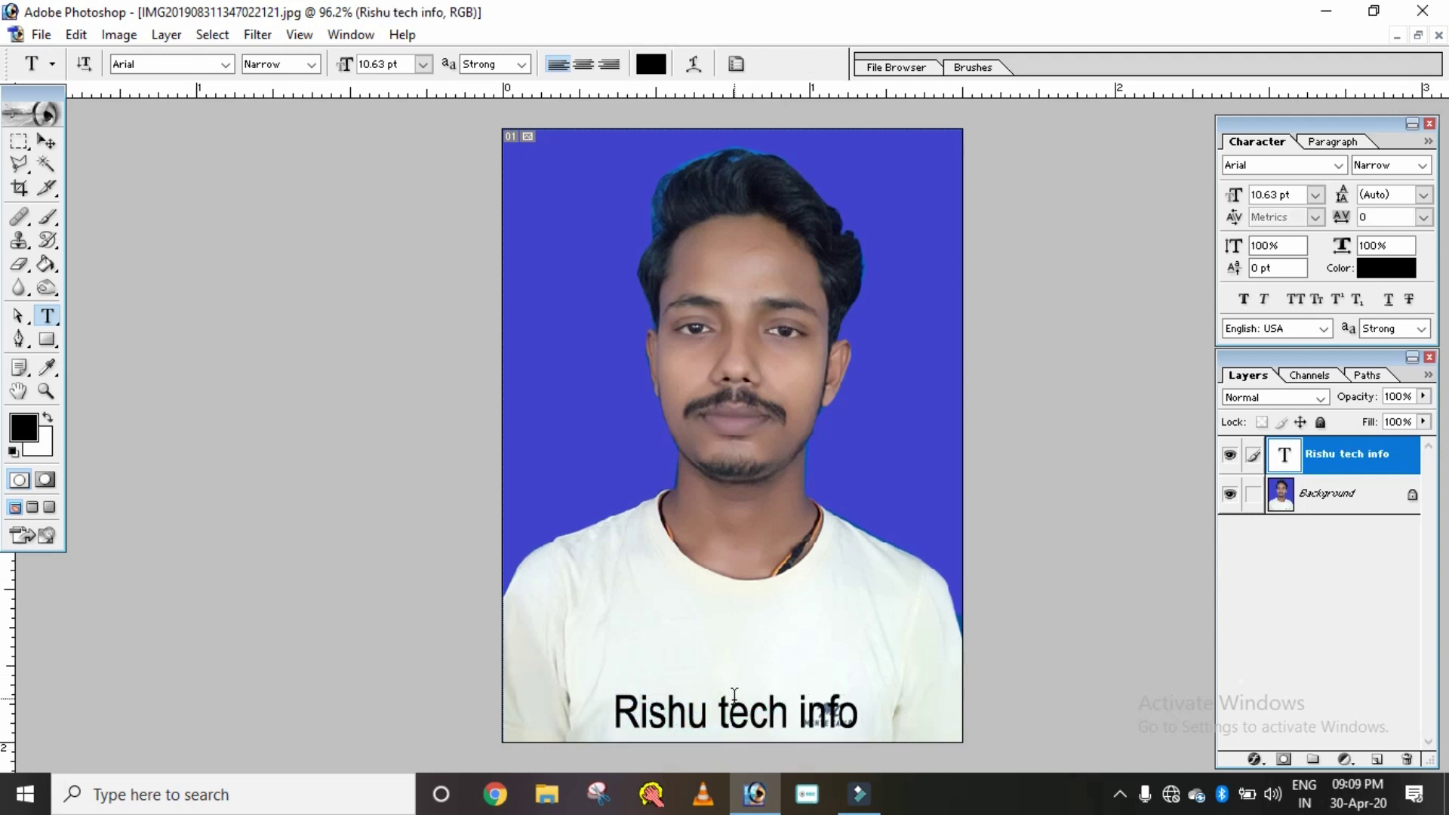
# Step: Discard a trial size change and nudge the caption slightly up and left with the Move tool
pyautogui.tripleClick(732, 720)
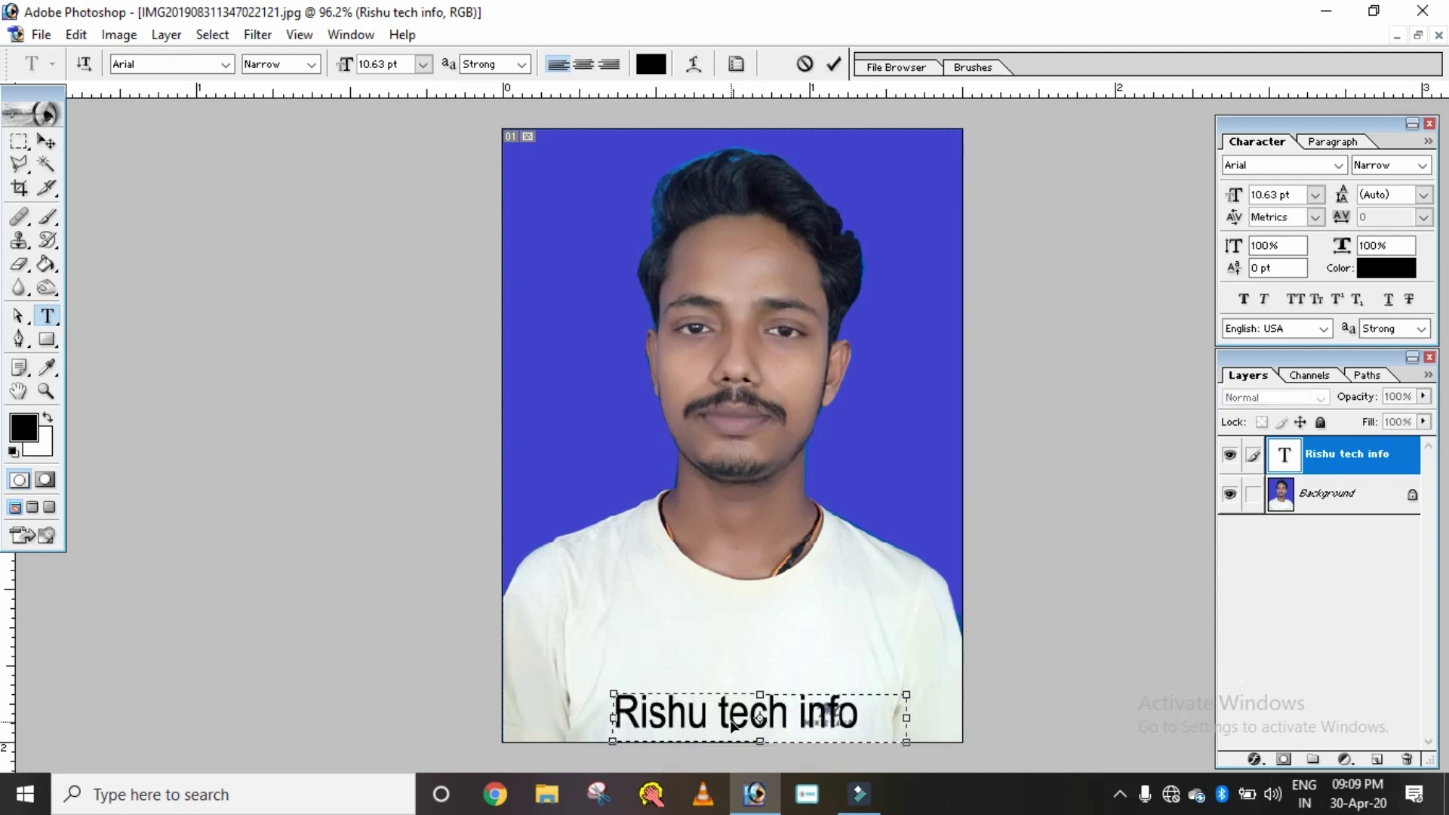
pyautogui.moveTo(731, 723); pyautogui.dragTo(683, 714)
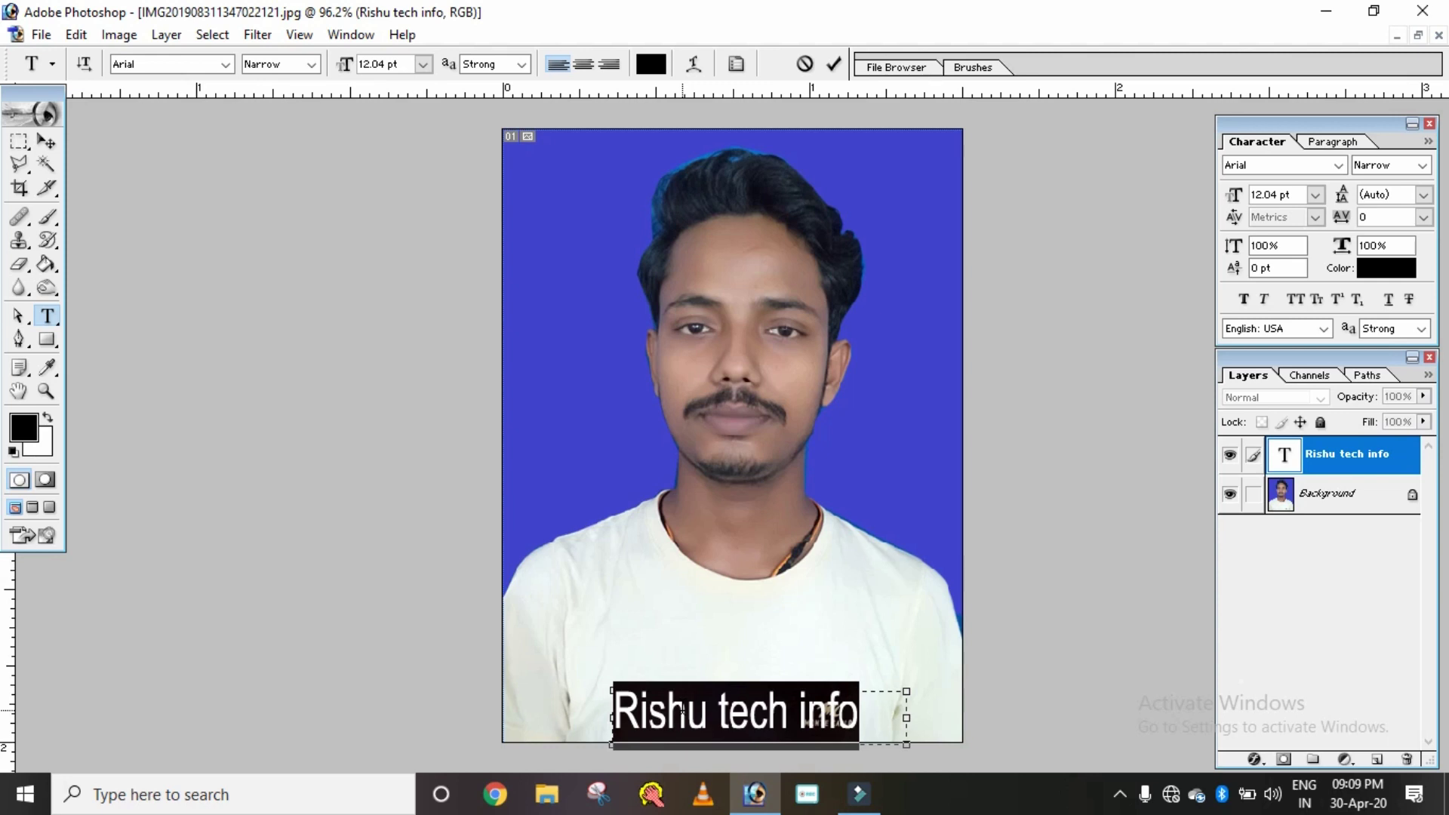
pyautogui.press('Escape')
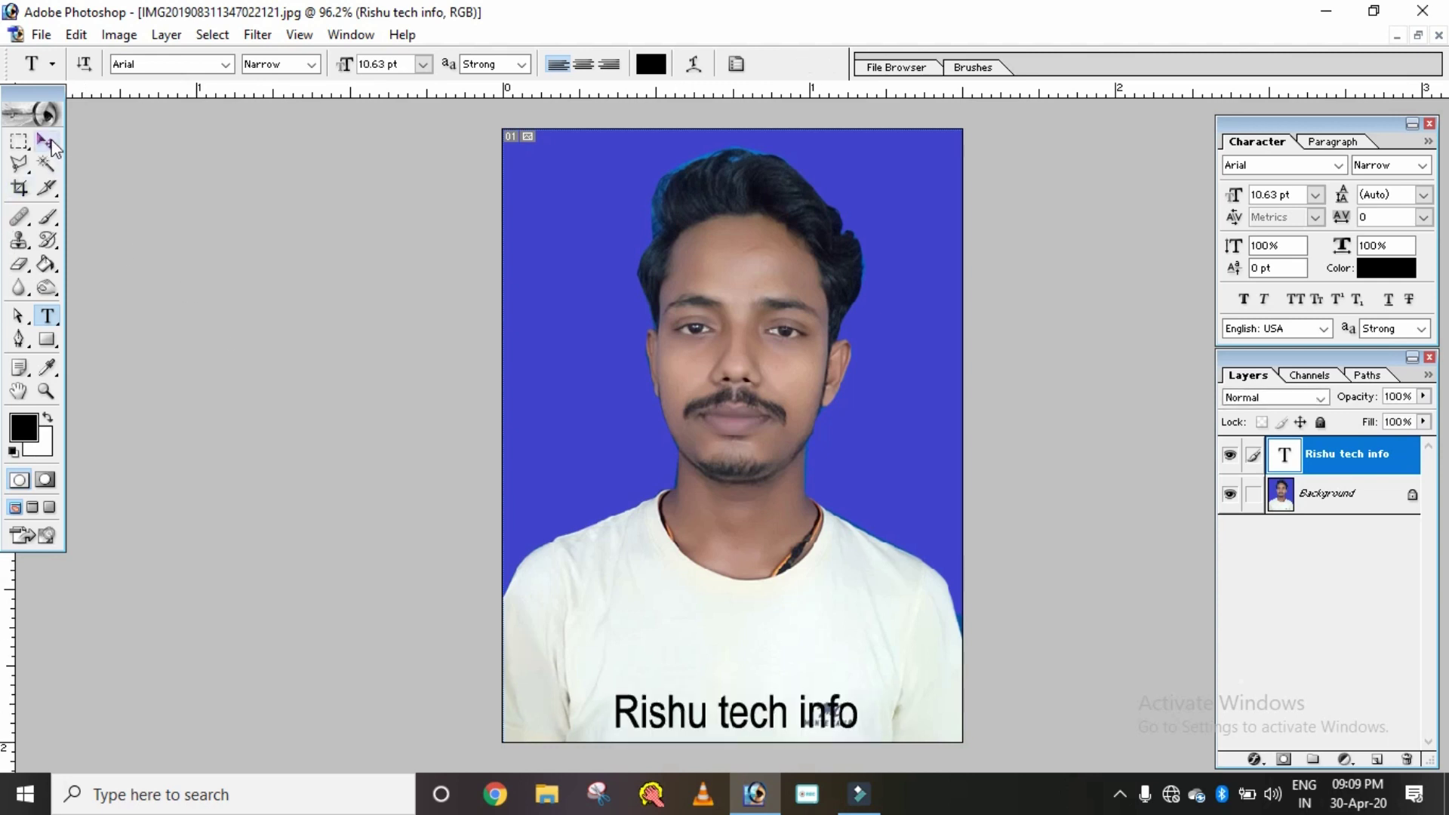
pyautogui.click(46, 141)
pyautogui.moveTo(715, 720); pyautogui.dragTo(688, 707)
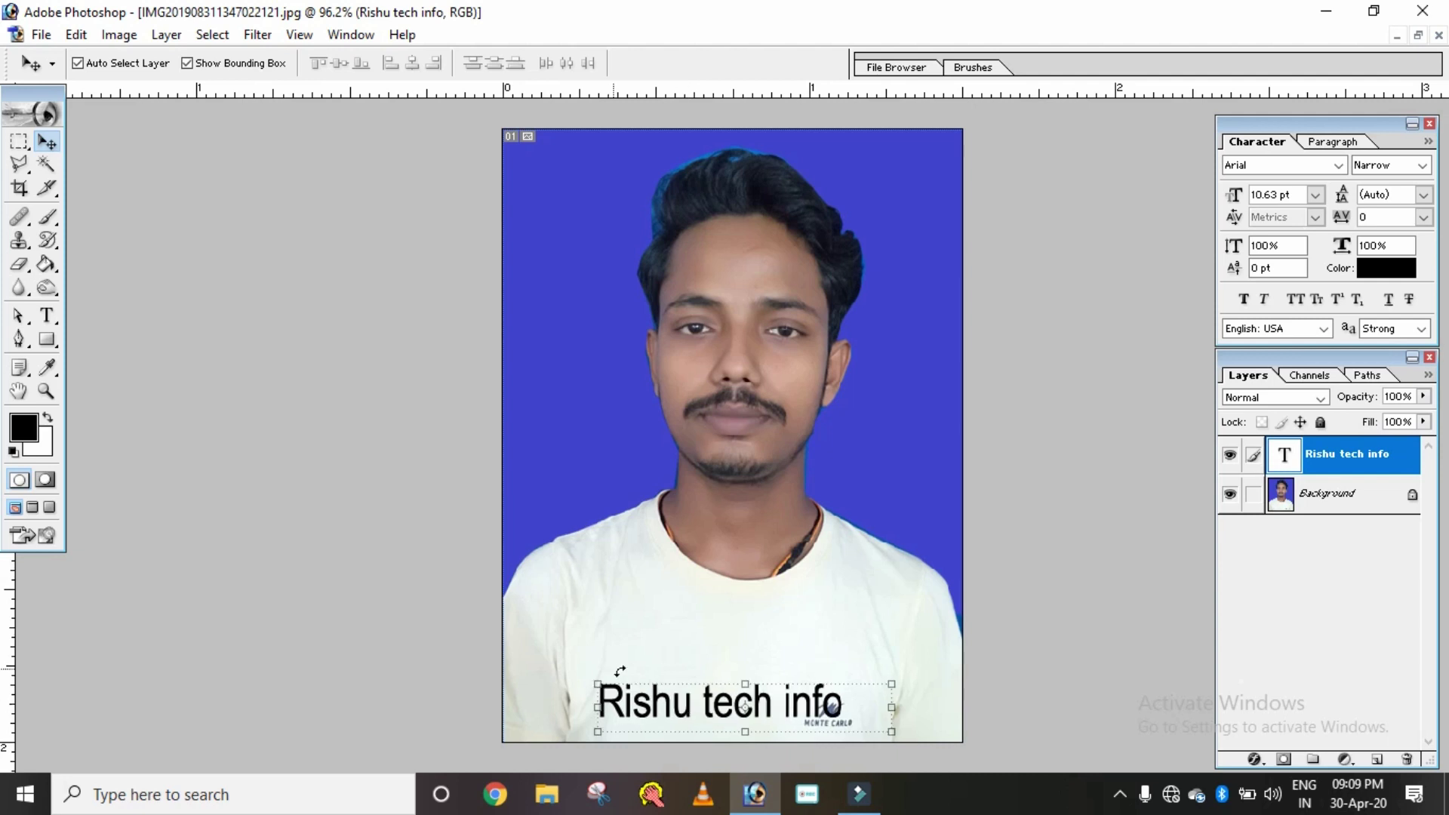
pyautogui.click(19, 141)
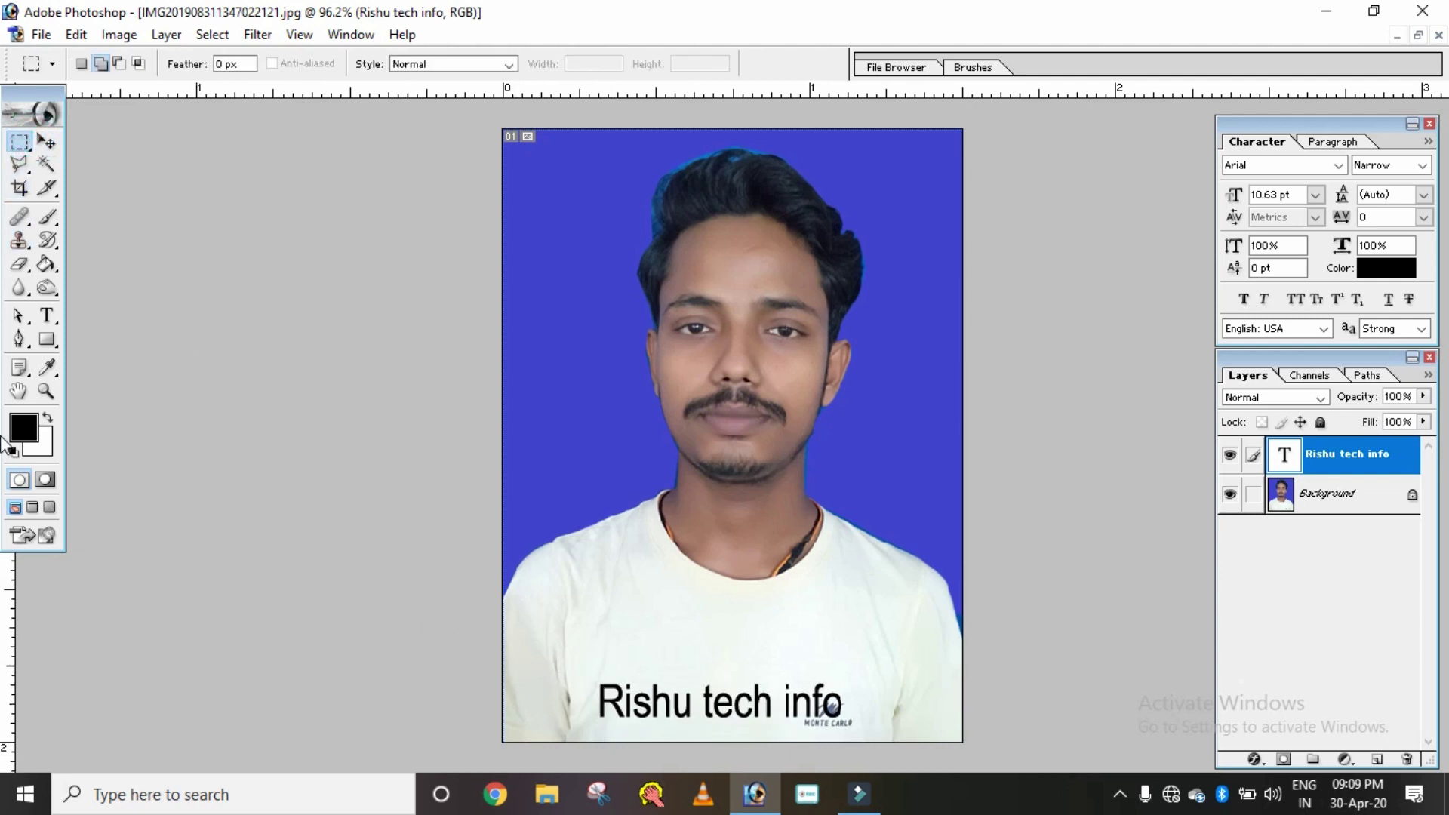
# Step: Set the foreground colour to purple-blue 4B3DBA in the Color Picker
pyautogui.click(30, 436)
pyautogui.moveTo(695, 555); pyautogui.dragTo(695, 542)
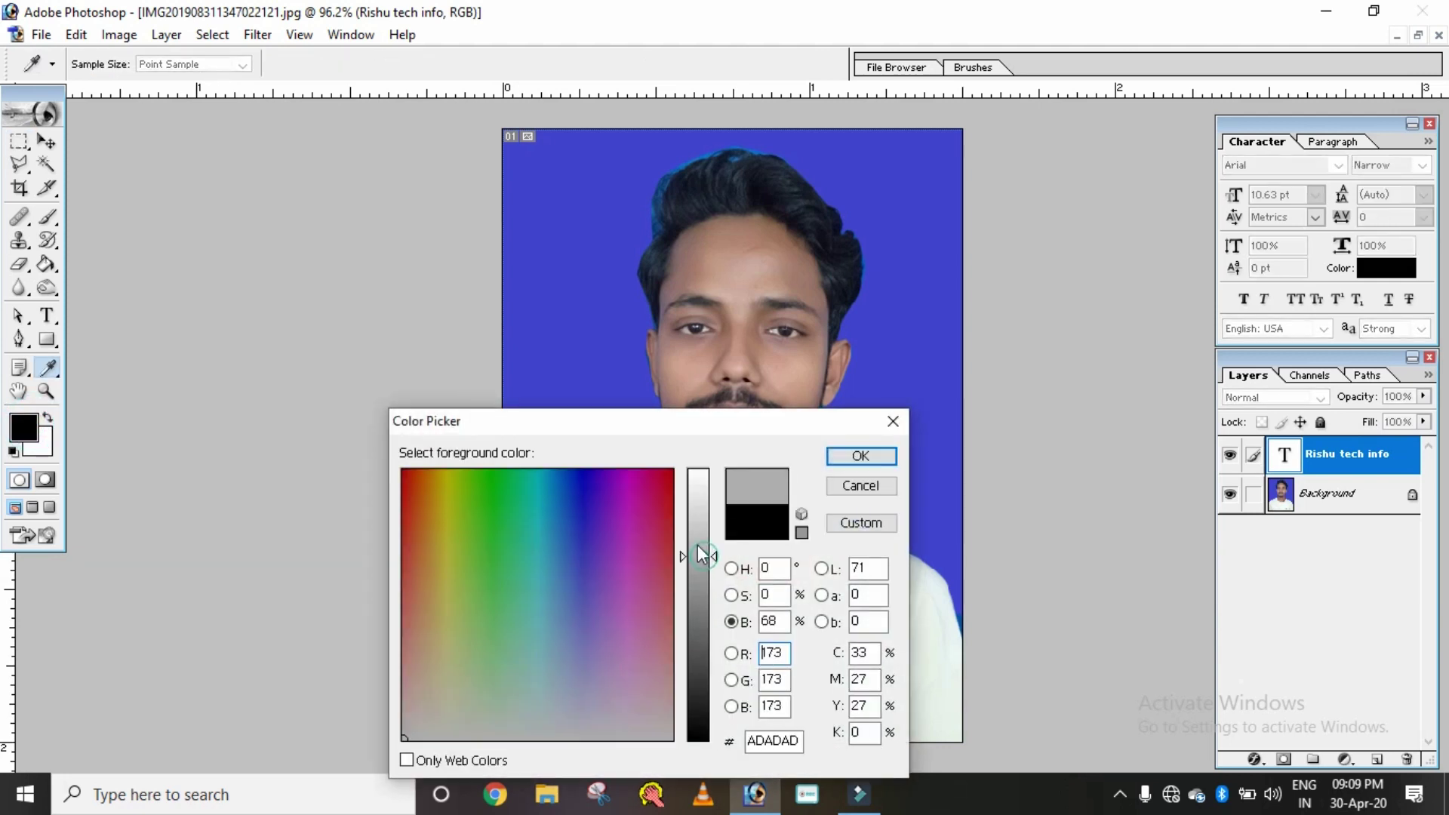
pyautogui.moveTo(592, 550); pyautogui.dragTo(587, 557)
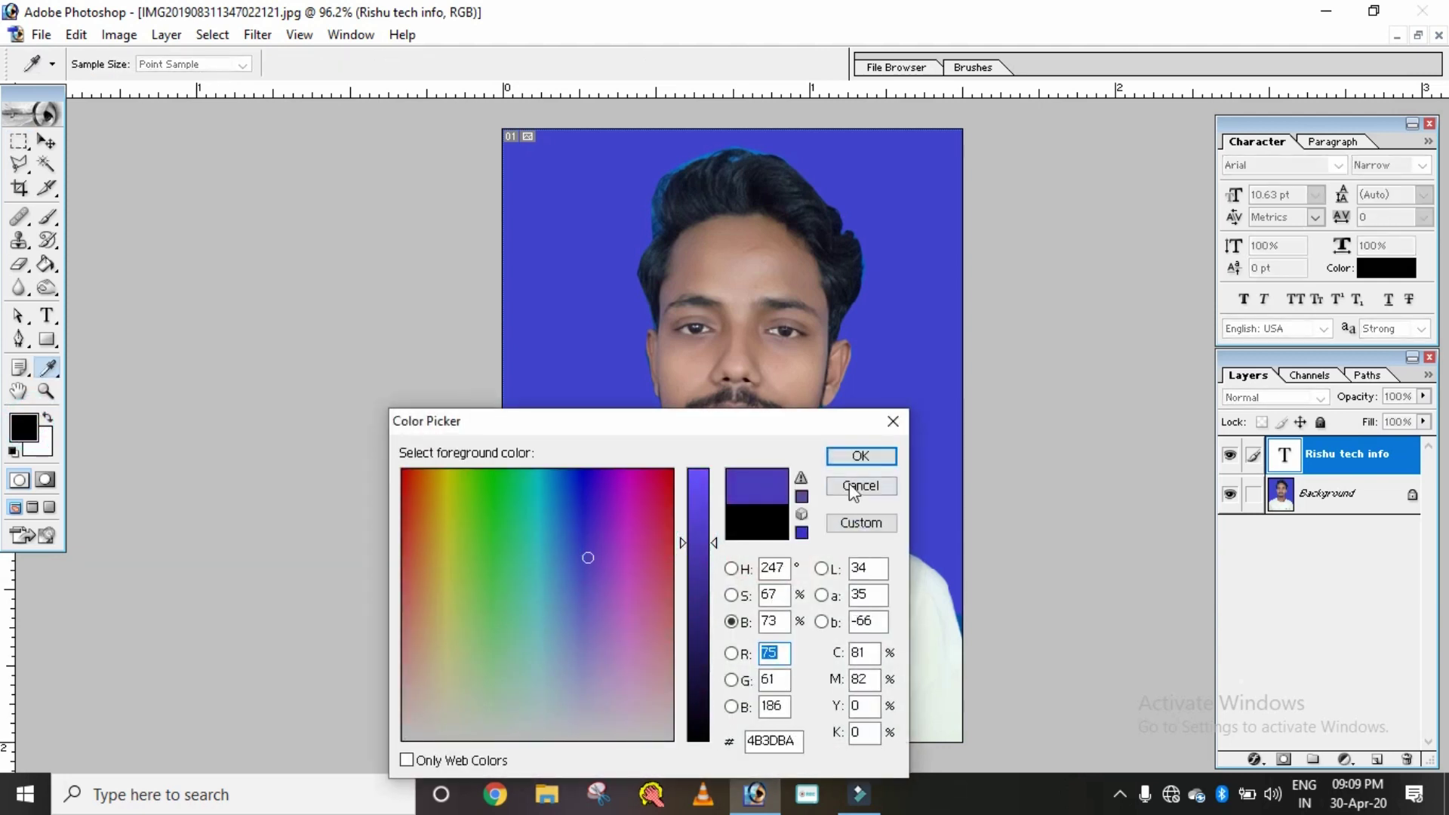
pyautogui.click(861, 456)
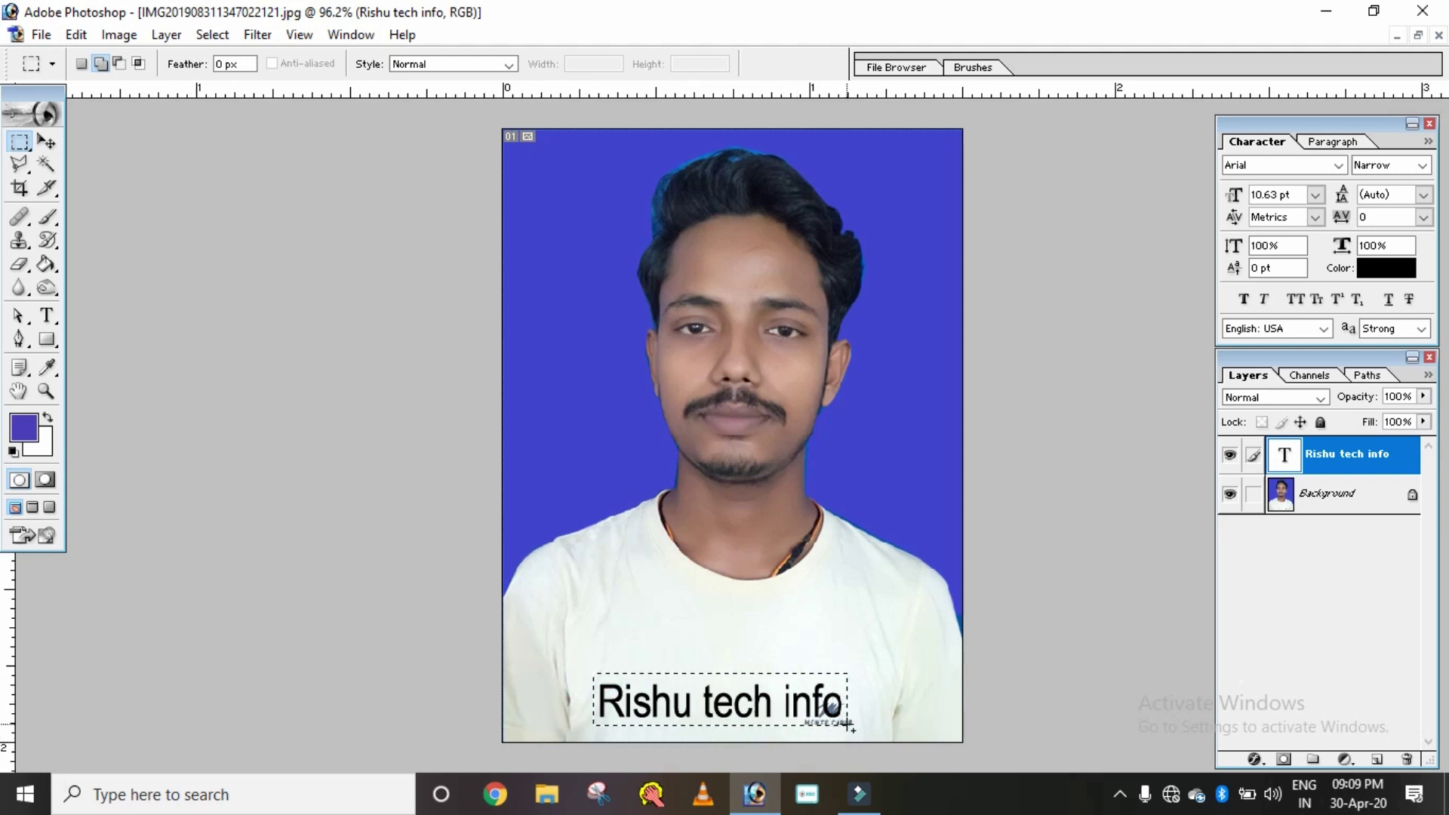
# Step: Unlock Background as Layer 0, paint-bucket fill the caption strip purple-blue, then deselect
pyautogui.doubleClick(1378, 503)
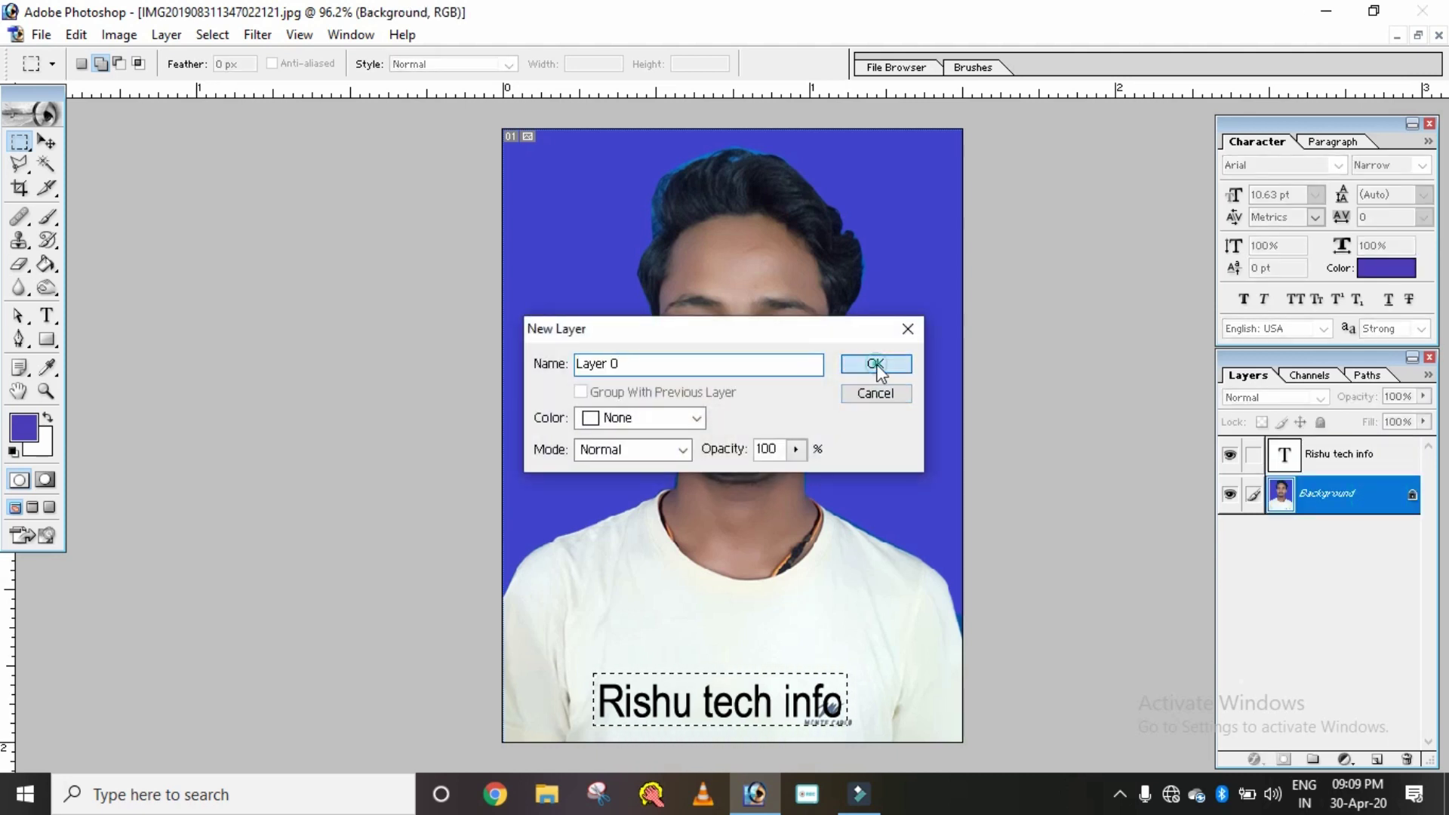
pyautogui.click(875, 365)
pyautogui.press('g')
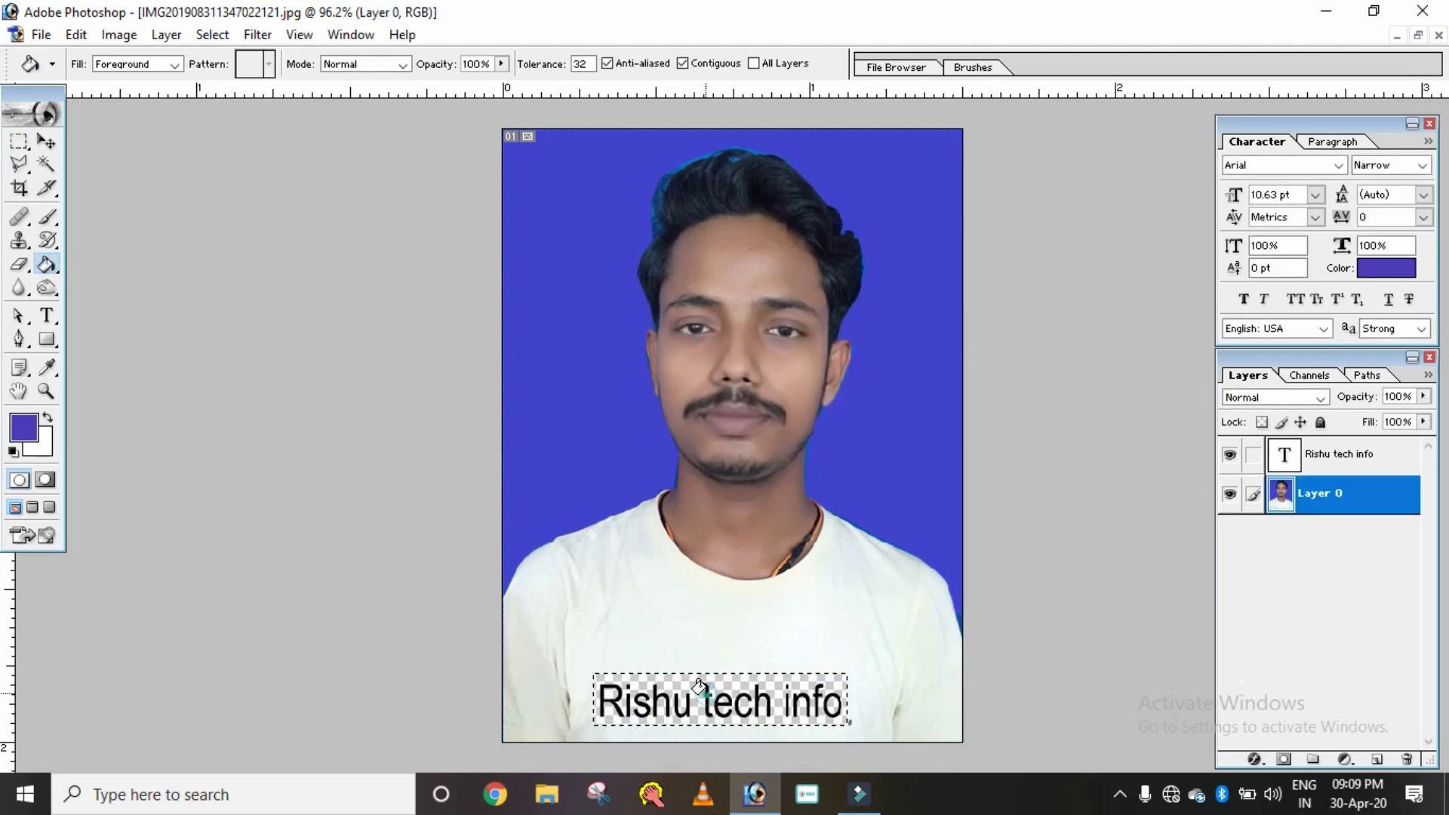
pyautogui.click(698, 687)
pyautogui.hotkey('ctrl', 'd')
pyautogui.click(19, 188)
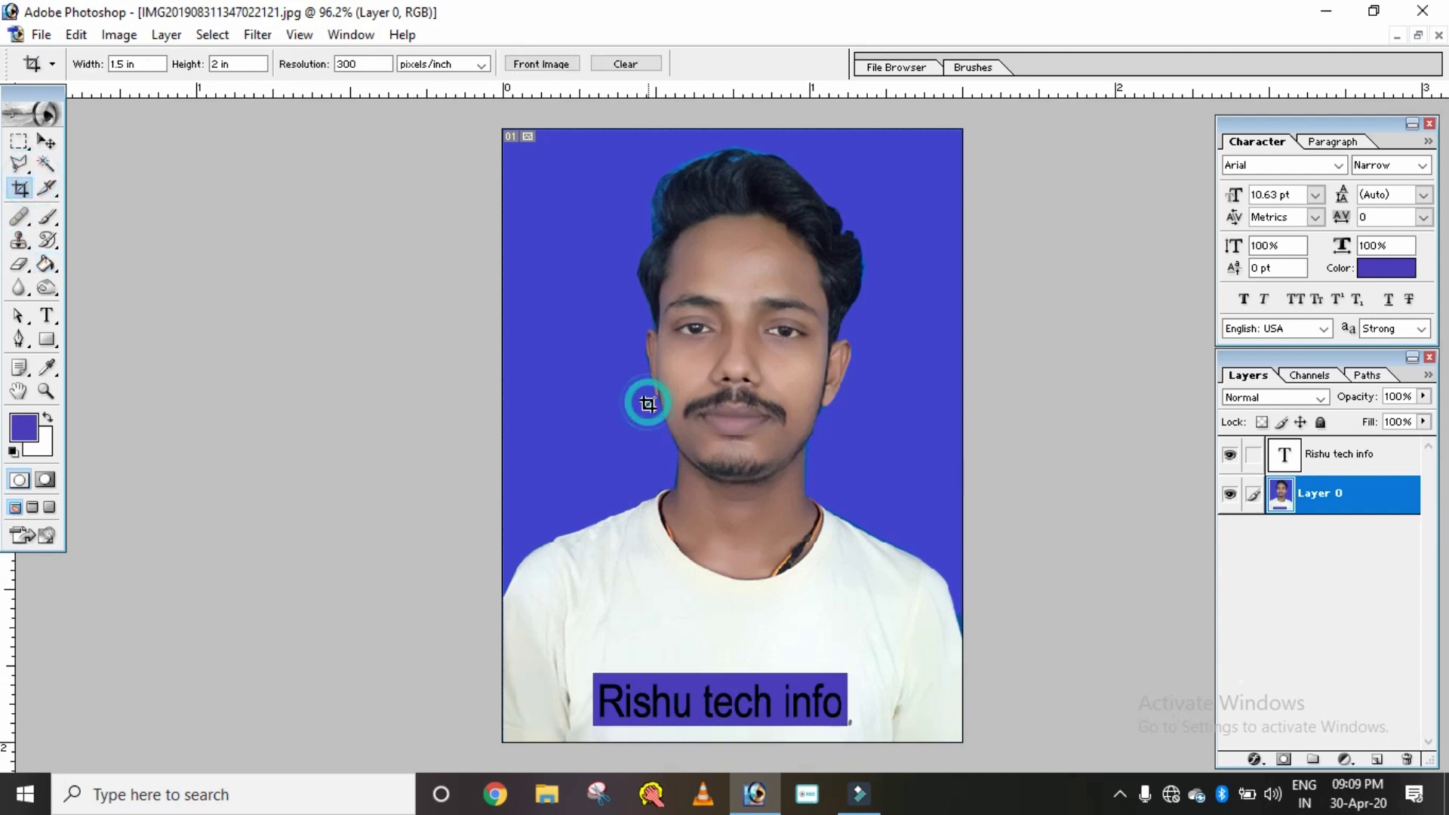